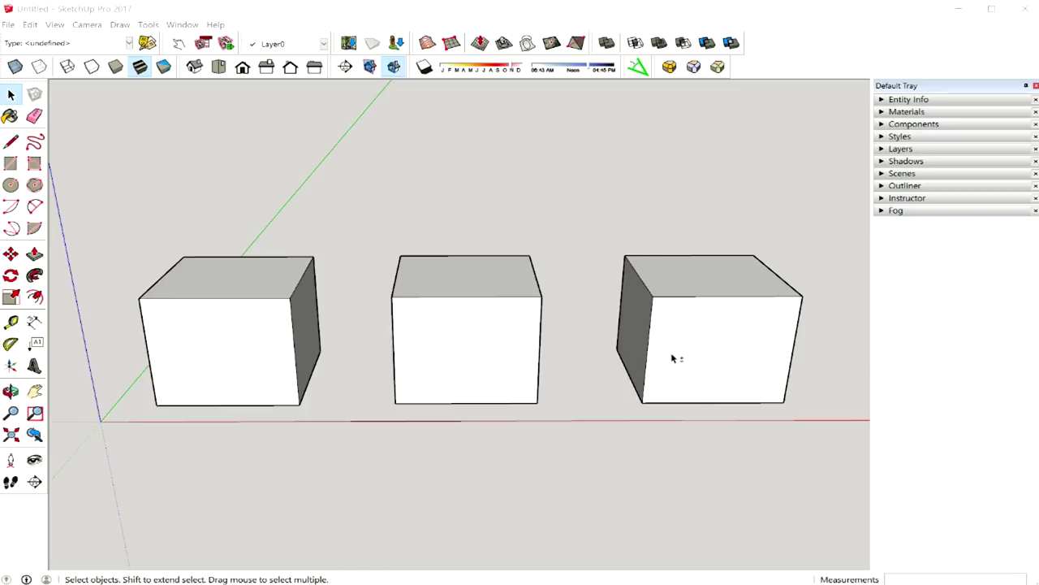
Step: Orbit around the three boxes to view them from several angles
{"action": "middle_click_drag", "start_coordinate": [581, 346], "coordinate": [578, 356]}
{"action": "left_click_drag", "start_coordinate": [578, 356], "coordinate": [602, 366]}
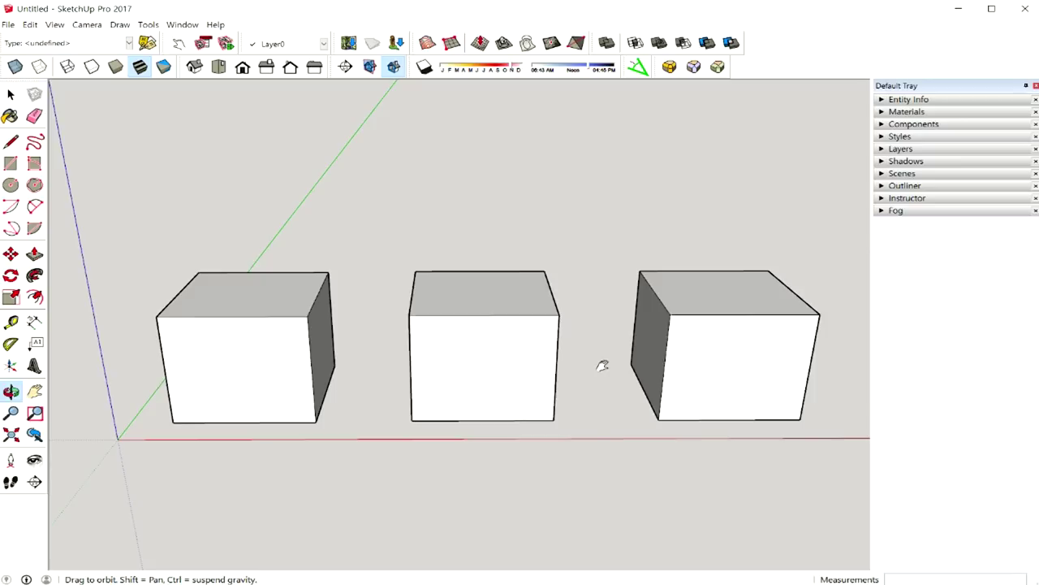
{"action": "key", "text": "space"}
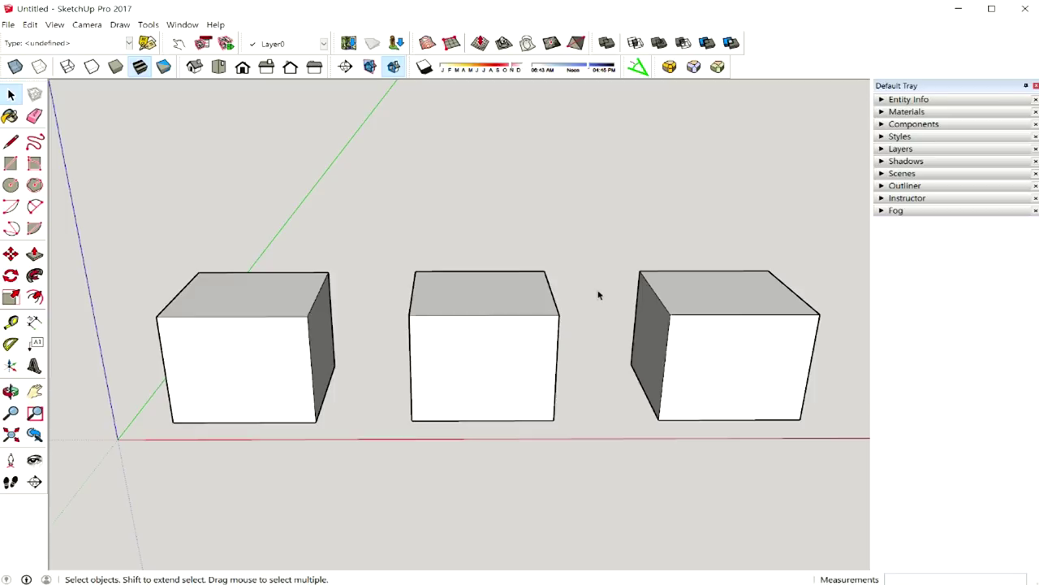
{"action": "middle_click_drag", "start_coordinate": [597, 296], "coordinate": [586, 310]}
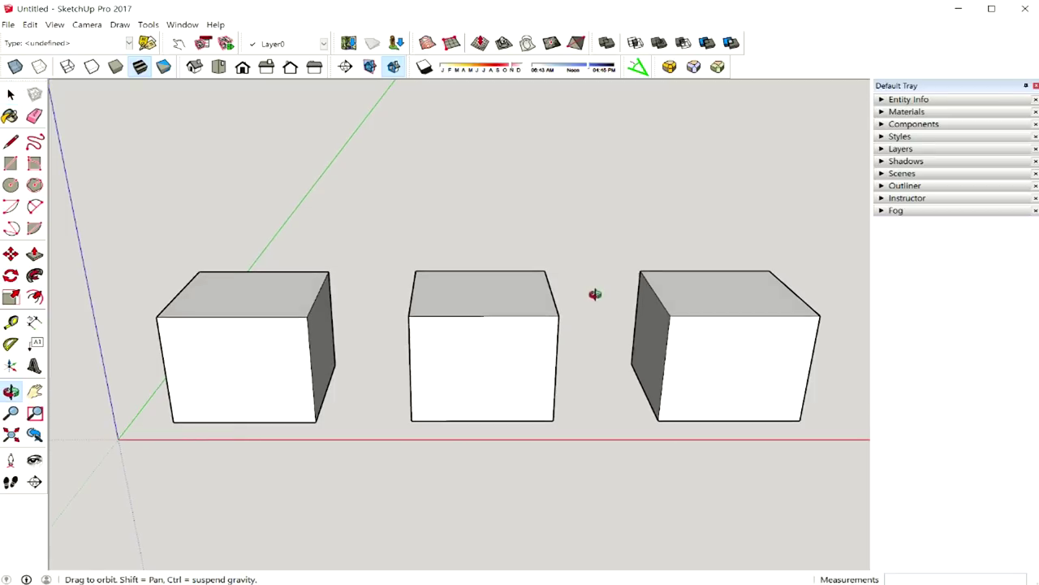
{"action": "mouse_move", "coordinate": [586, 310]}
{"action": "middle_mouse_down"}
{"action": "mouse_move", "coordinate": [582, 320]}
{"action": "mouse_move", "coordinate": [561, 288]}
{"action": "mouse_move", "coordinate": [572, 278]}
{"action": "middle_mouse_up"}
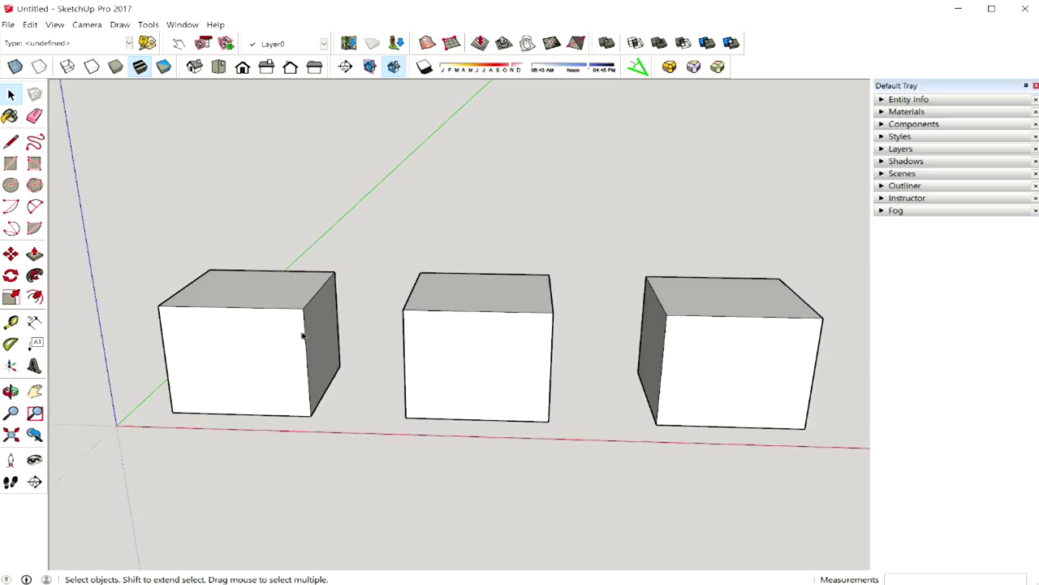
{"action": "mouse_move", "coordinate": [350, 334]}
{"action": "middle_mouse_down"}
{"action": "mouse_move", "coordinate": [441, 337]}
{"action": "mouse_move", "coordinate": [417, 341]}
{"action": "middle_mouse_up"}
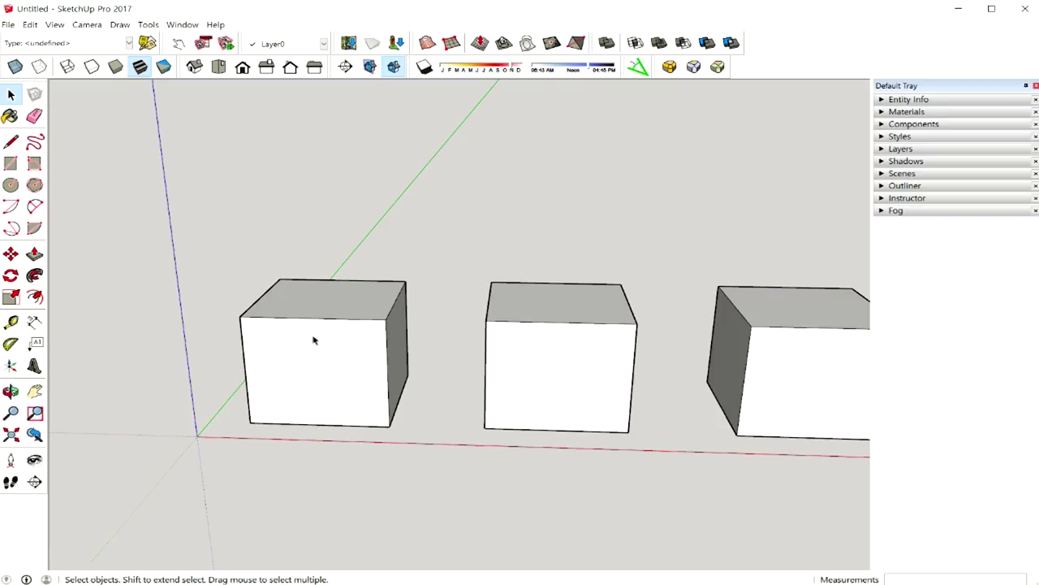
{"action": "middle_click_drag", "start_coordinate": [317, 324], "coordinate": [317, 321]}
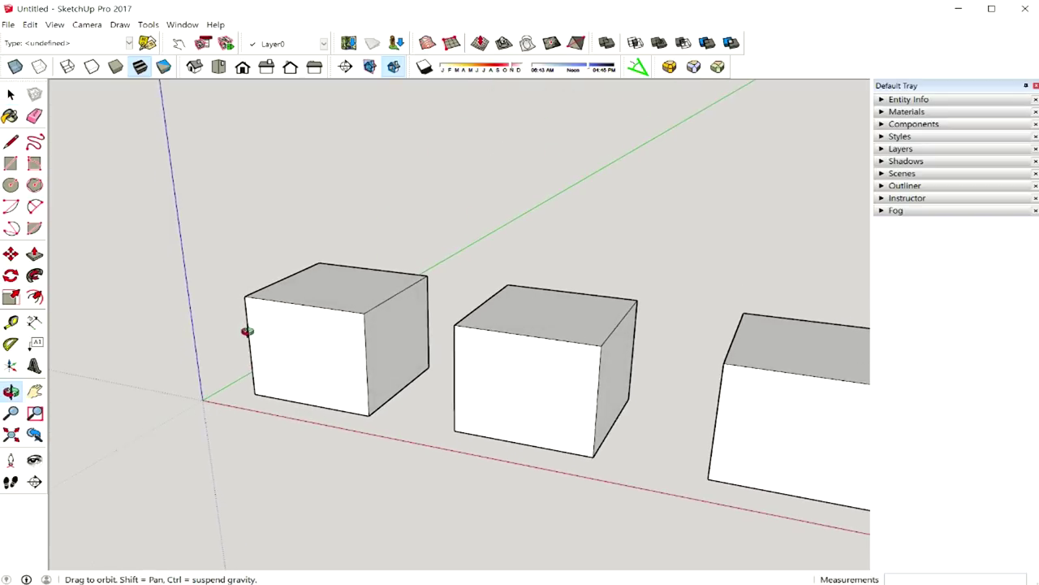
{"action": "middle_click_drag", "start_coordinate": [331, 321], "coordinate": [449, 336]}
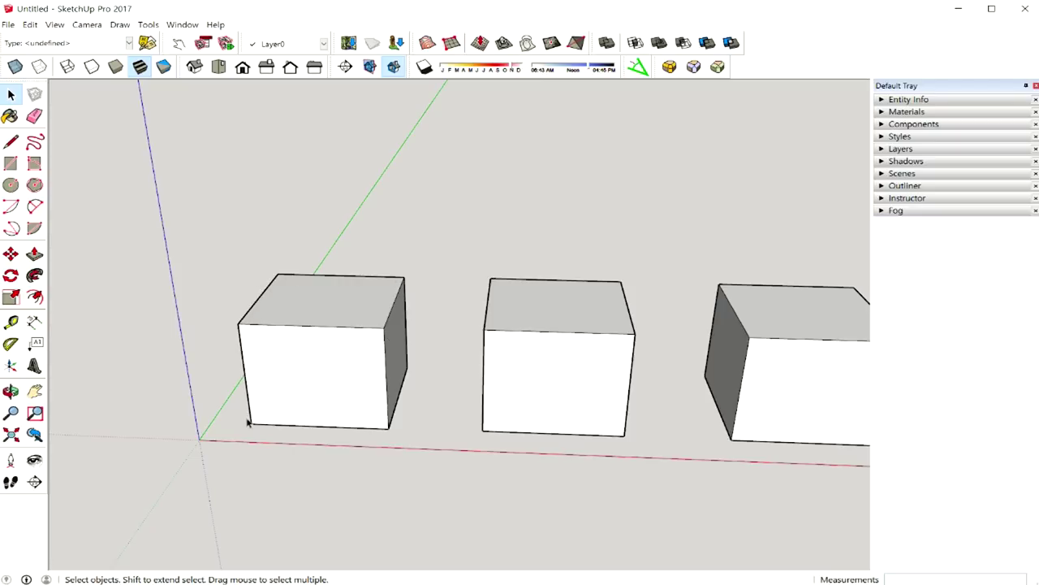
{"action": "mouse_move", "coordinate": [426, 368]}
{"action": "middle_mouse_down"}
{"action": "mouse_move", "coordinate": [353, 369]}
{"action": "mouse_move", "coordinate": [420, 372]}
{"action": "middle_mouse_up"}
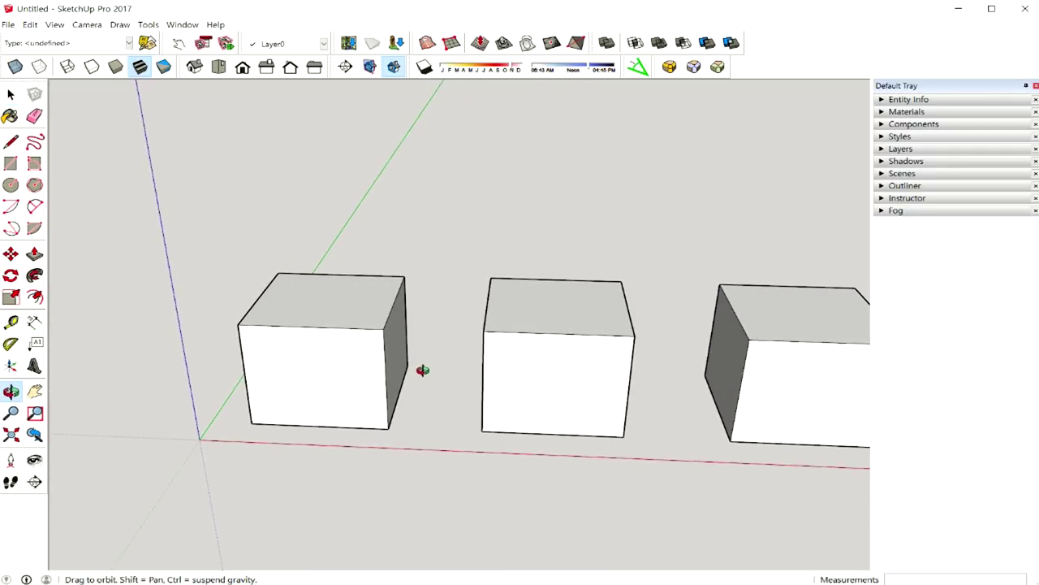
Step: Select the left box and orbit slightly around it
{"action": "left_click", "coordinate": [336, 317]}
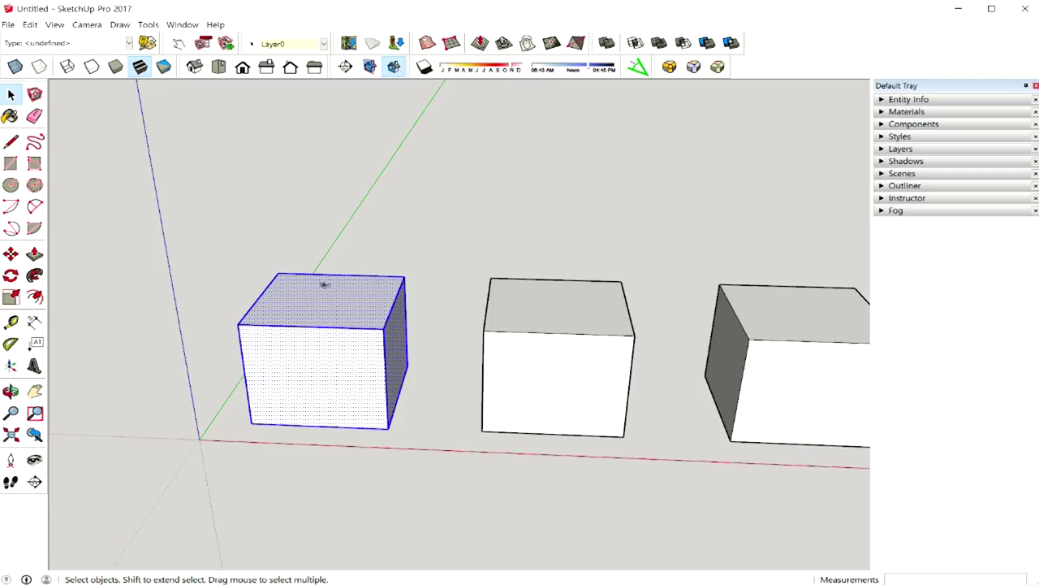
{"action": "middle_click_drag", "start_coordinate": [404, 339], "coordinate": [384, 335]}
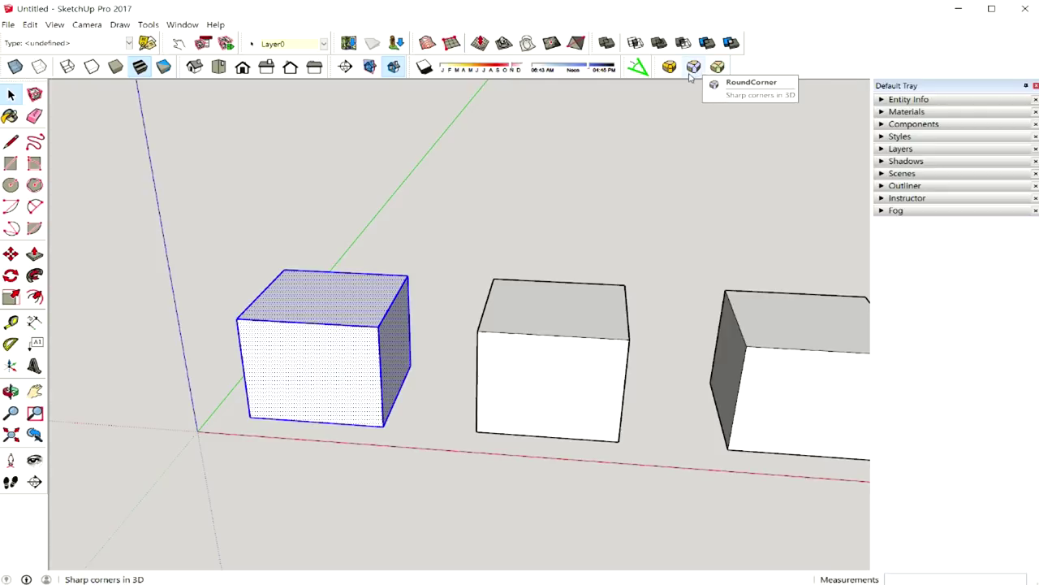
{"action": "middle_click_drag", "start_coordinate": [441, 272], "coordinate": [457, 268]}
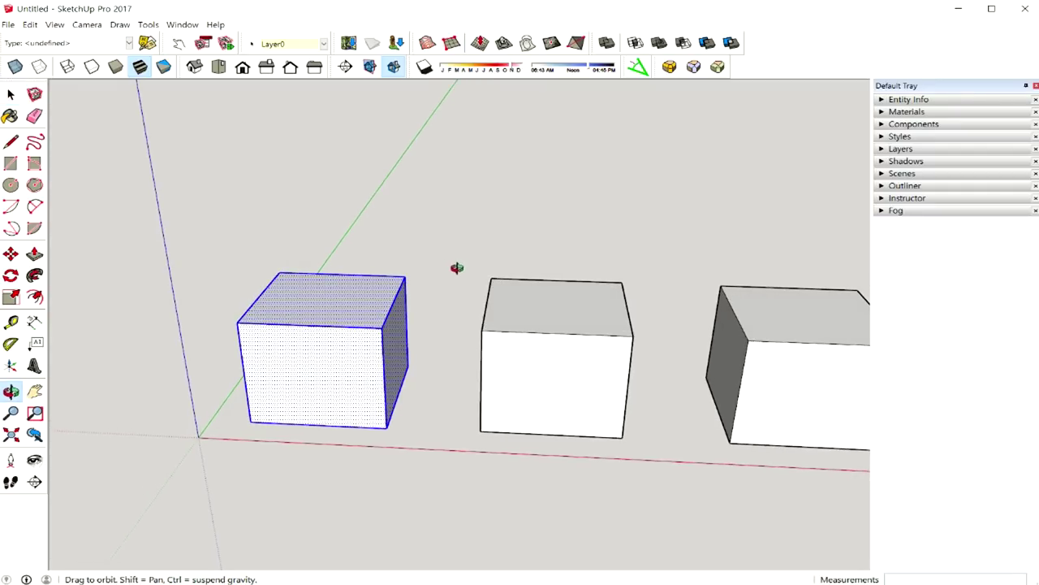
Step: Orbit around the boxes, then click empty space to deselect the left box
{"action": "mouse_move", "coordinate": [522, 272]}
{"action": "middle_mouse_down"}
{"action": "mouse_move", "coordinate": [489, 270]}
{"action": "mouse_move", "coordinate": [499, 273]}
{"action": "middle_mouse_up"}
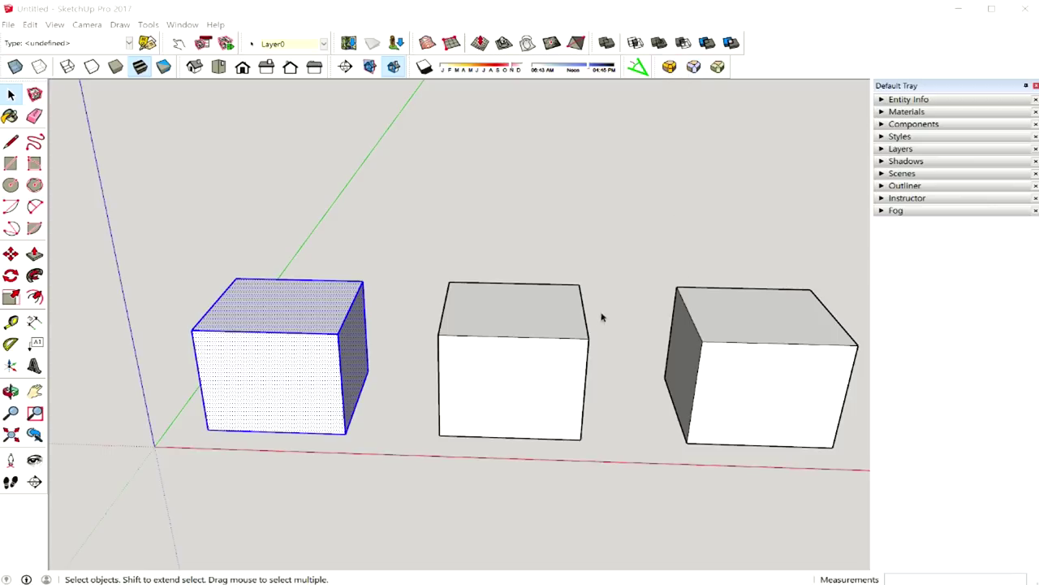
{"action": "middle_click_drag", "start_coordinate": [602, 304], "coordinate": [597, 307]}
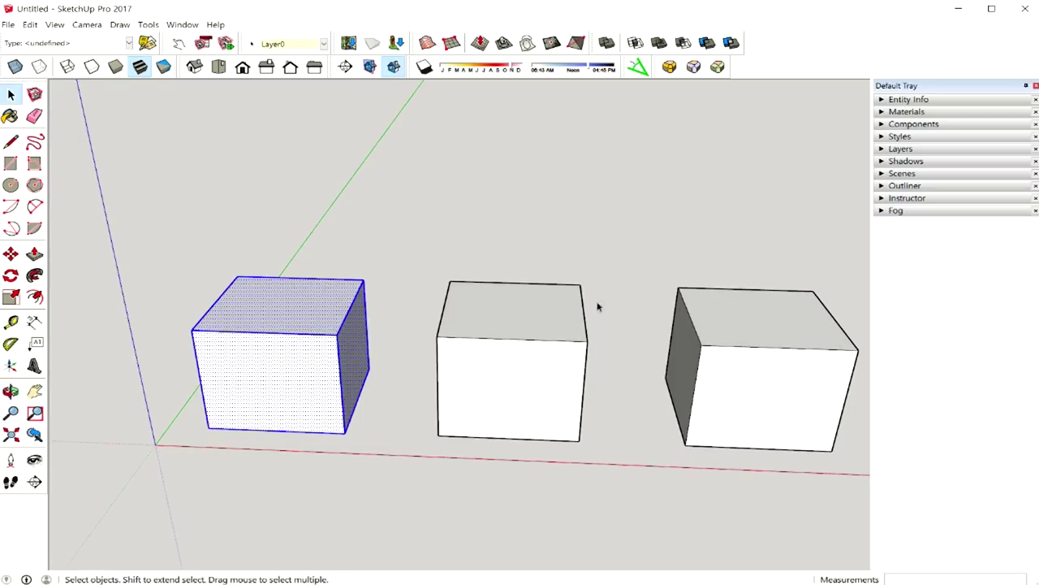
{"action": "left_click", "coordinate": [414, 281]}
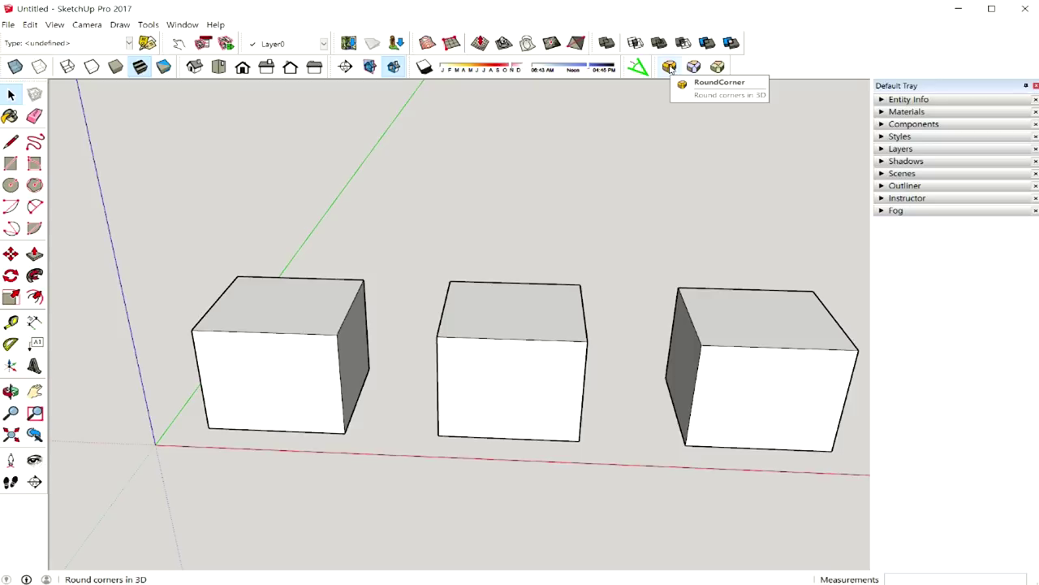
Step: Start RoundCorner on the left box's top-face edges, preview the 300mm offset, then cancel
{"action": "left_click", "coordinate": [670, 67]}
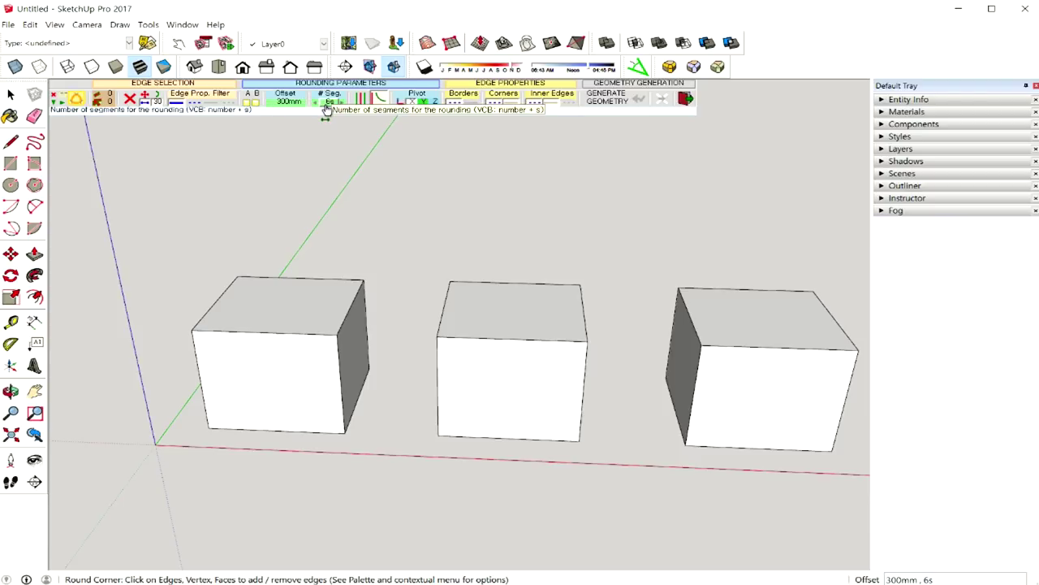
{"action": "left_click", "coordinate": [297, 309]}
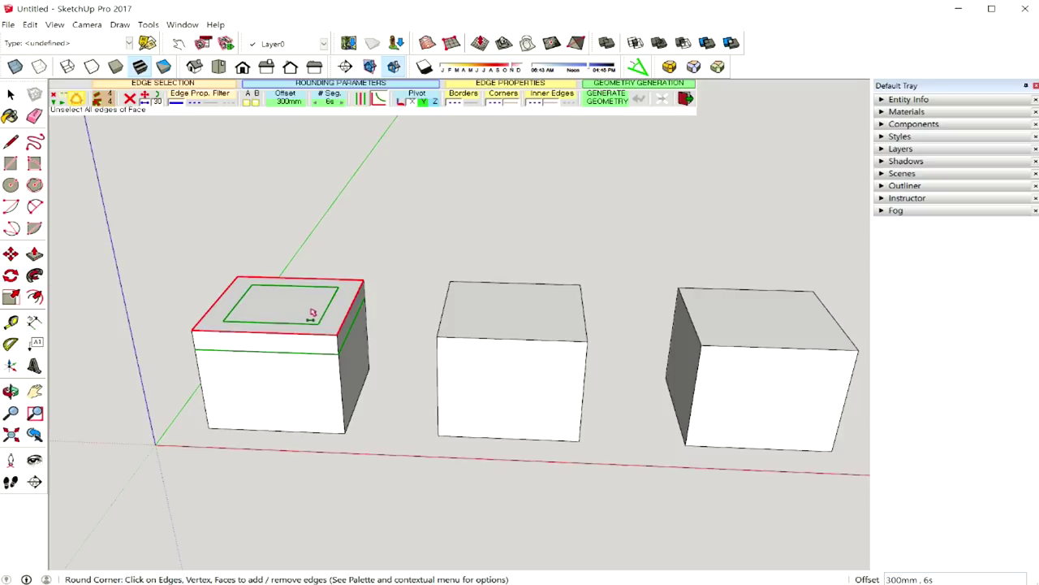
{"action": "mouse_move", "coordinate": [311, 313]}
{"action": "middle_mouse_down"}
{"action": "mouse_move", "coordinate": [262, 318]}
{"action": "mouse_move", "coordinate": [304, 320]}
{"action": "middle_mouse_up"}
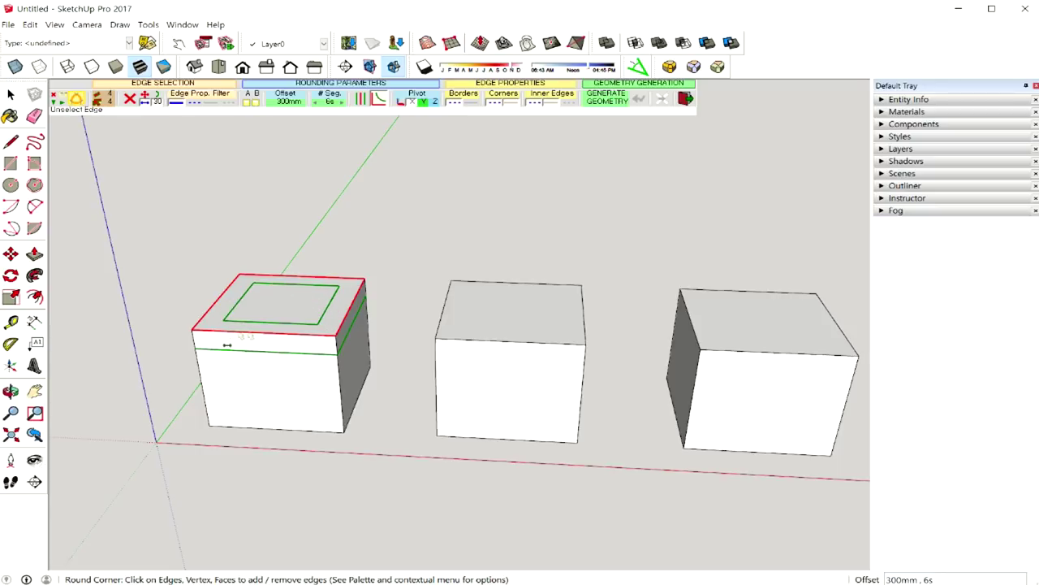
{"action": "middle_click_drag", "start_coordinate": [345, 295], "coordinate": [323, 304]}
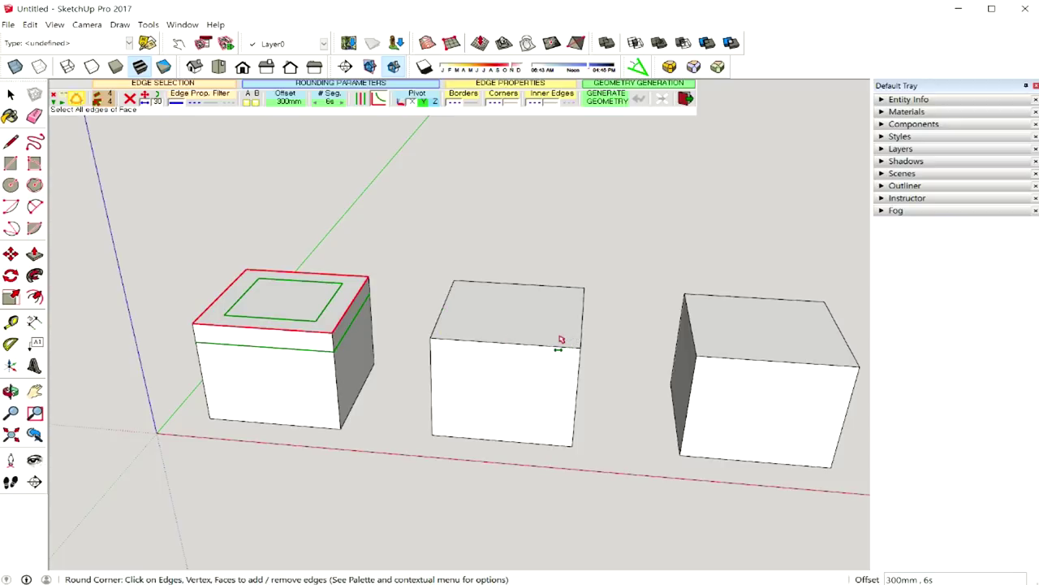
{"action": "key", "text": "space"}
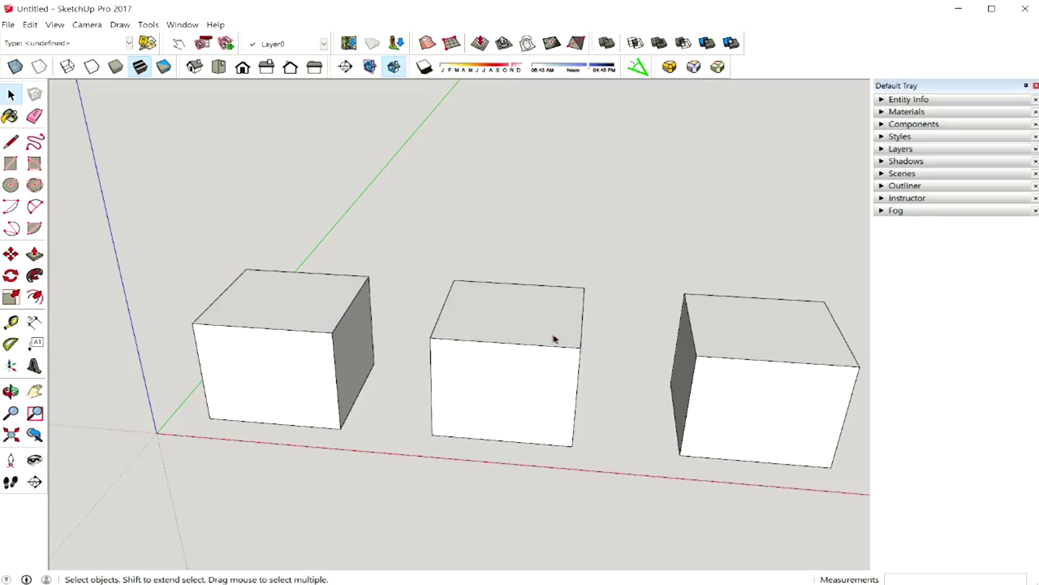
Step: Try a 2-Point Arc on the middle box's top front edge, then abandon it
{"action": "left_click", "coordinate": [38, 209]}
{"action": "left_click", "coordinate": [37, 208]}
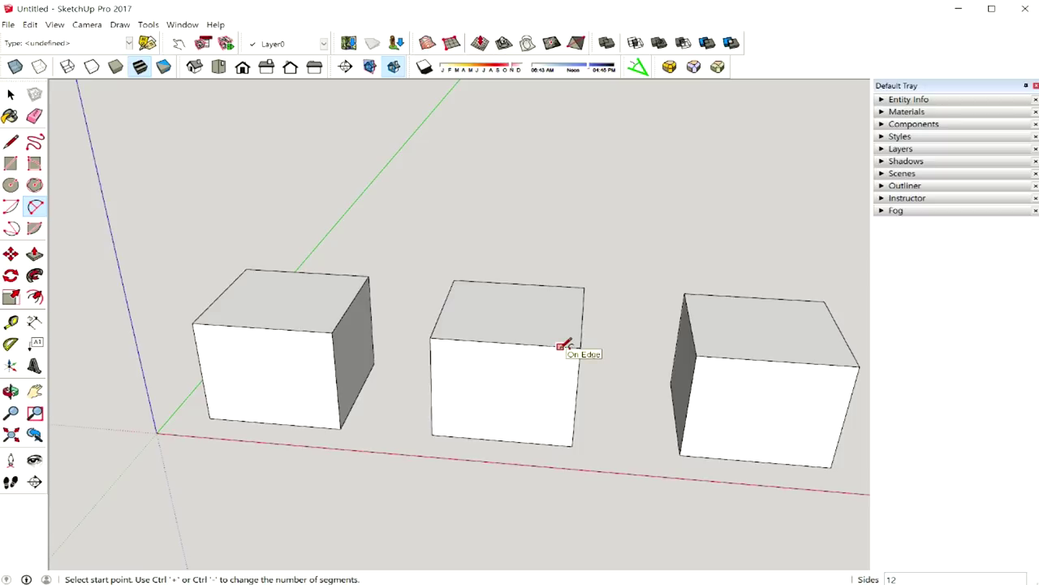
{"action": "left_click", "coordinate": [560, 347]}
{"action": "left_click", "coordinate": [579, 364]}
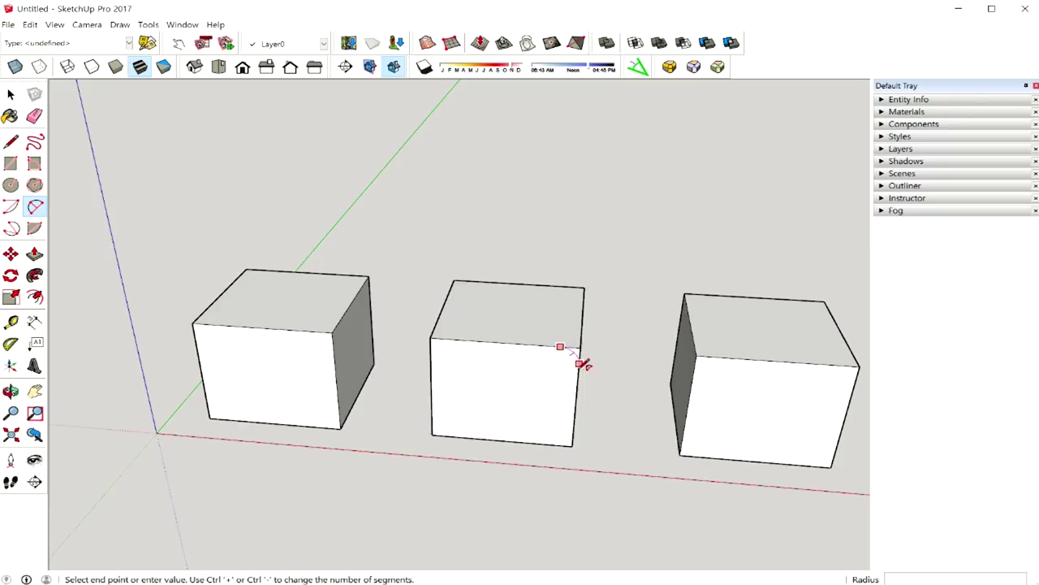
{"action": "left_click", "coordinate": [580, 354]}
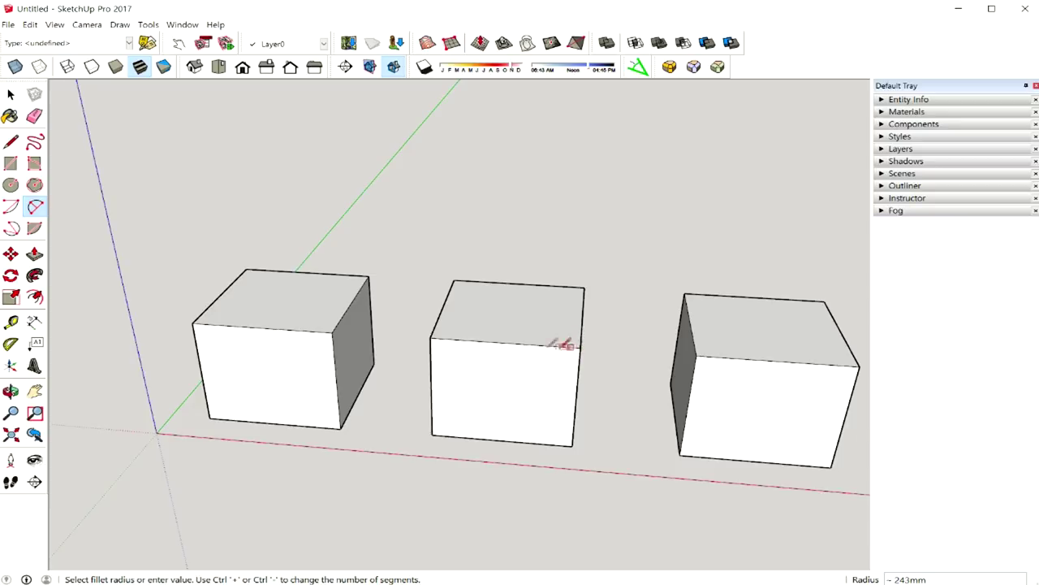
{"action": "middle_click_drag", "start_coordinate": [411, 307], "coordinate": [471, 302]}
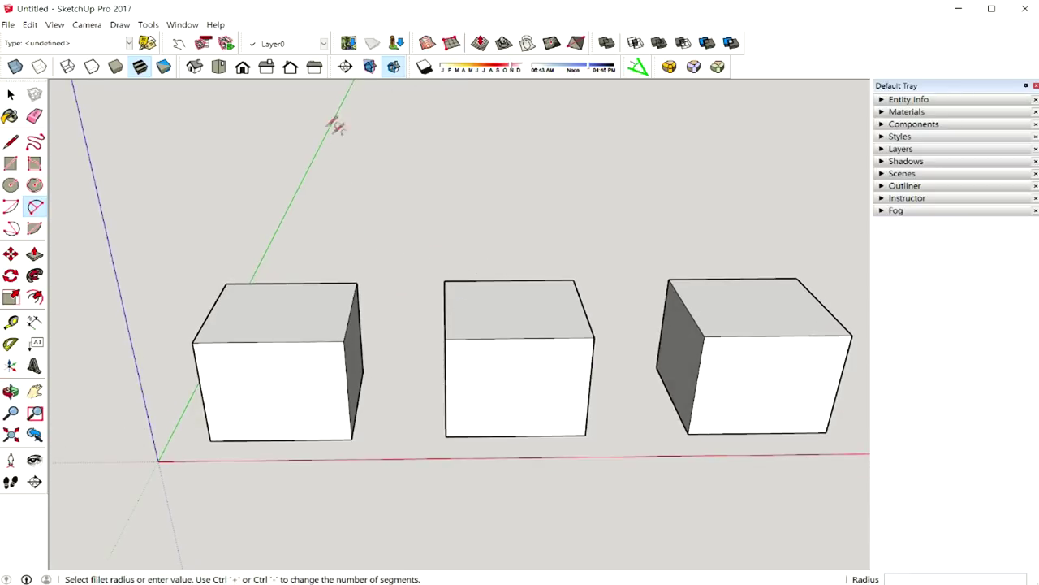
{"action": "key", "text": "space"}
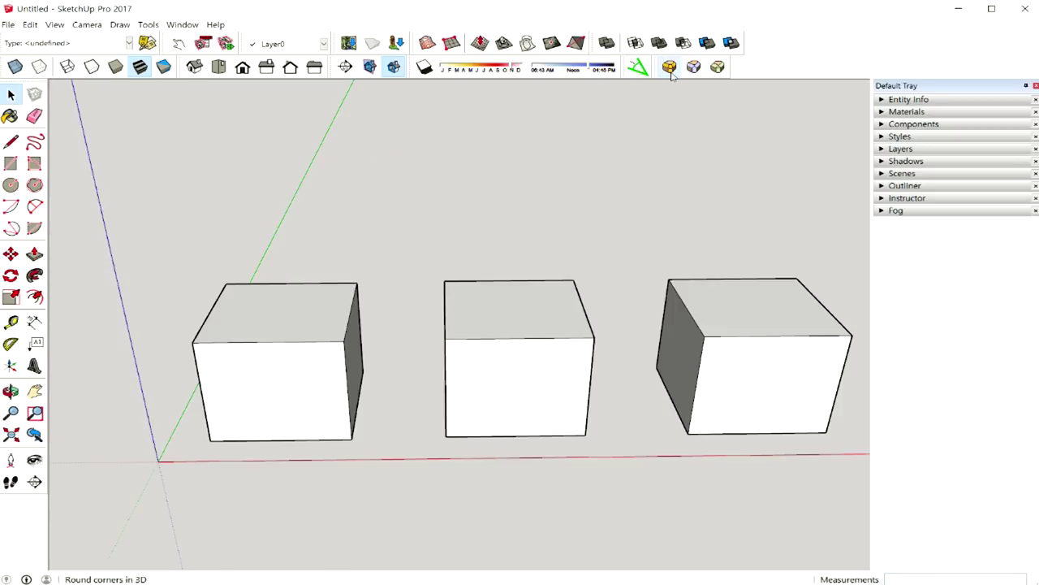
Step: Pick the left box's top and front face edges with Round Corner, then clear them
{"action": "left_click", "coordinate": [669, 68]}
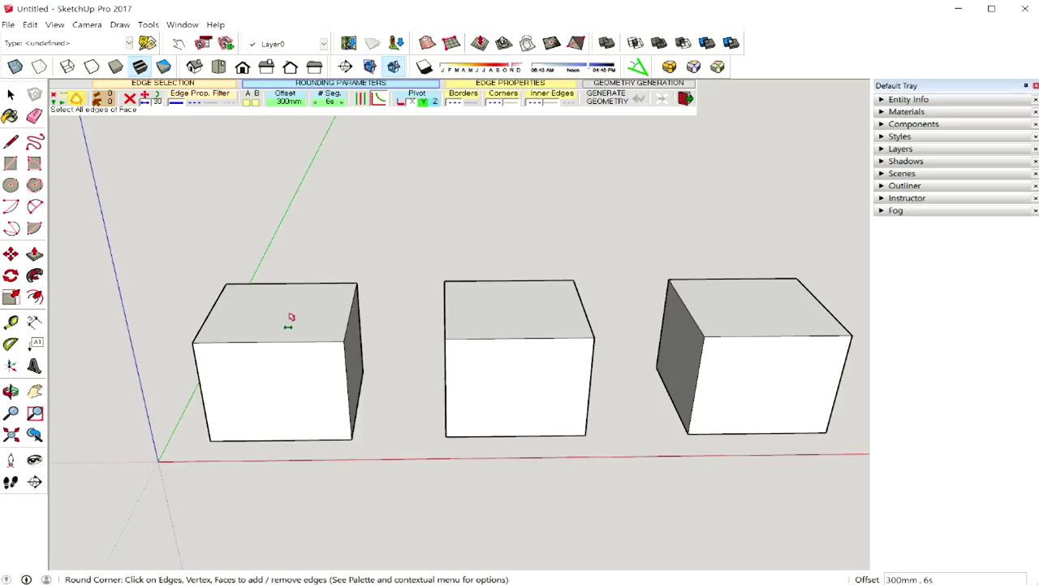
{"action": "middle_click_drag", "start_coordinate": [297, 318], "coordinate": [258, 322]}
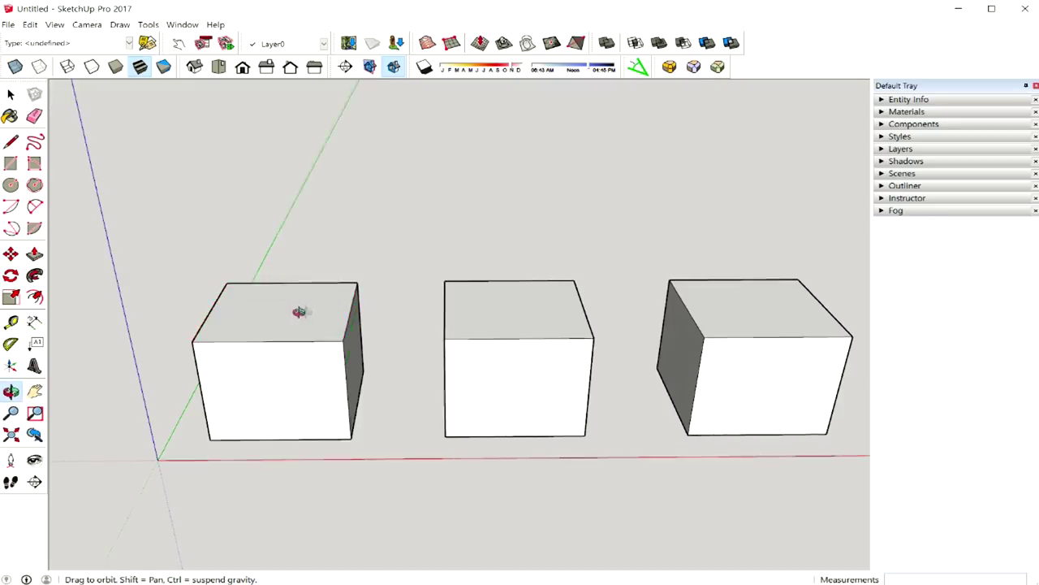
{"action": "left_click", "coordinate": [258, 321]}
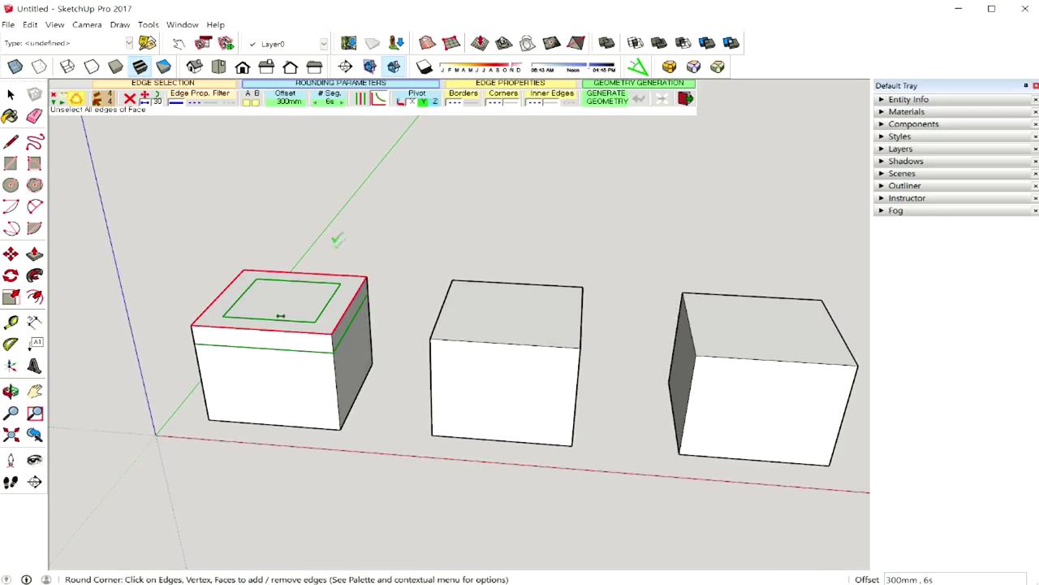
{"action": "left_click", "coordinate": [293, 387]}
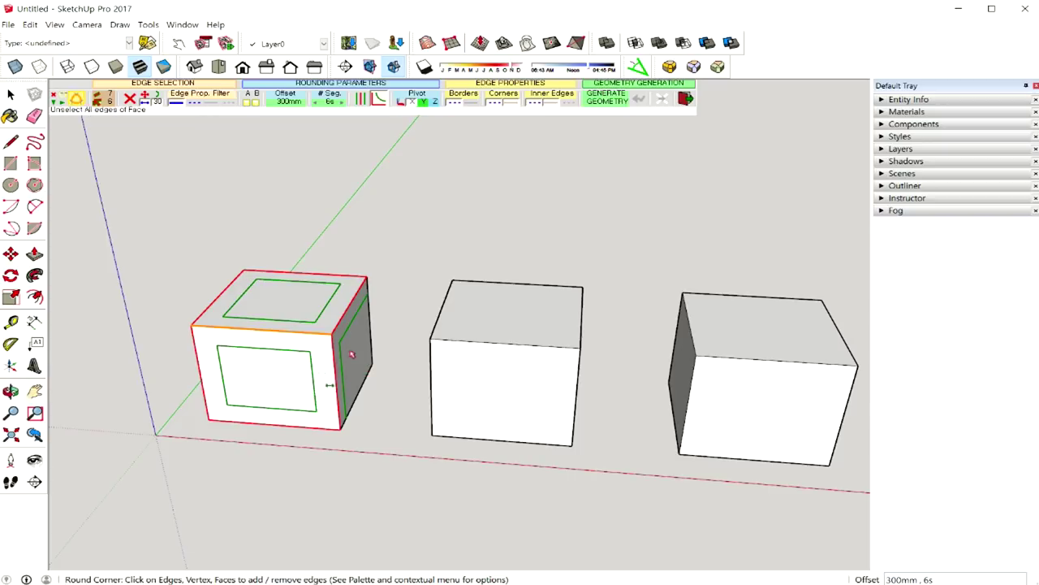
{"action": "mouse_move", "coordinate": [350, 355]}
{"action": "middle_mouse_down"}
{"action": "mouse_move", "coordinate": [390, 290]}
{"action": "mouse_move", "coordinate": [235, 297]}
{"action": "mouse_move", "coordinate": [460, 251]}
{"action": "middle_mouse_up"}
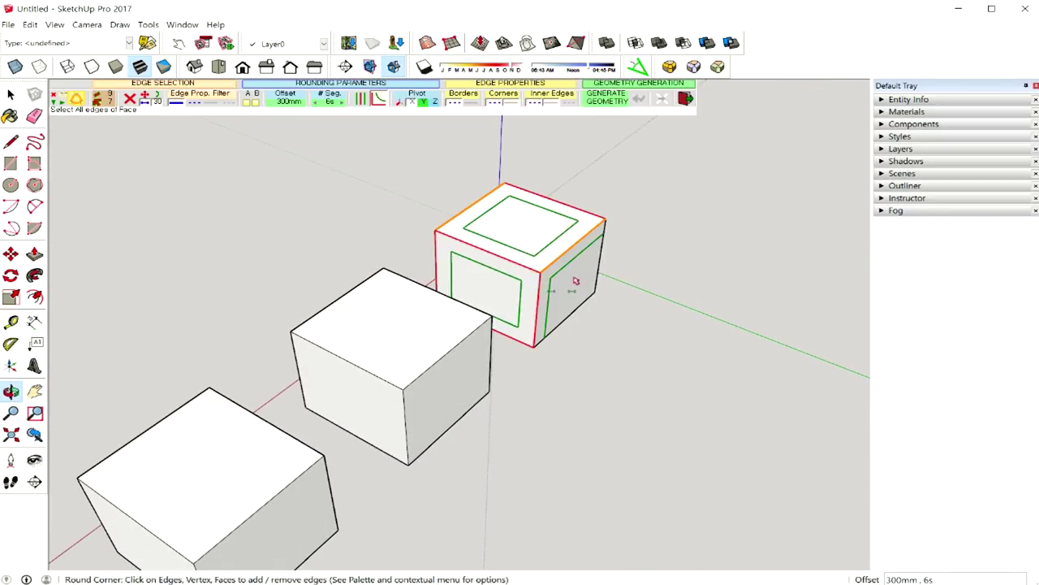
{"action": "middle_click_drag", "start_coordinate": [575, 281], "coordinate": [615, 246]}
{"action": "mouse_move", "coordinate": [585, 279]}
{"action": "middle_mouse_down"}
{"action": "mouse_move", "coordinate": [349, 303]}
{"action": "mouse_move", "coordinate": [488, 348]}
{"action": "middle_mouse_up"}
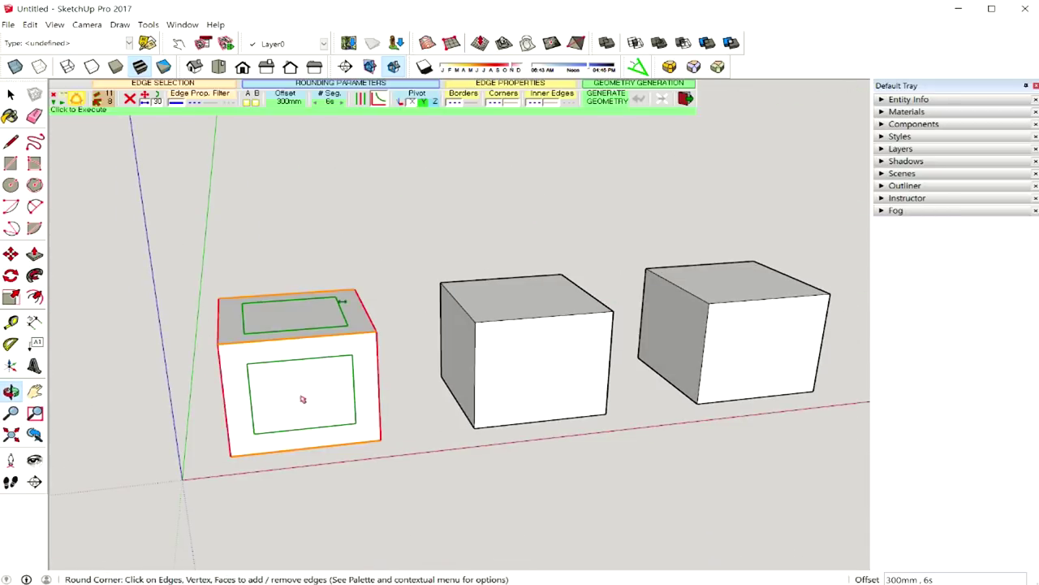
{"action": "key", "text": "Escape"}
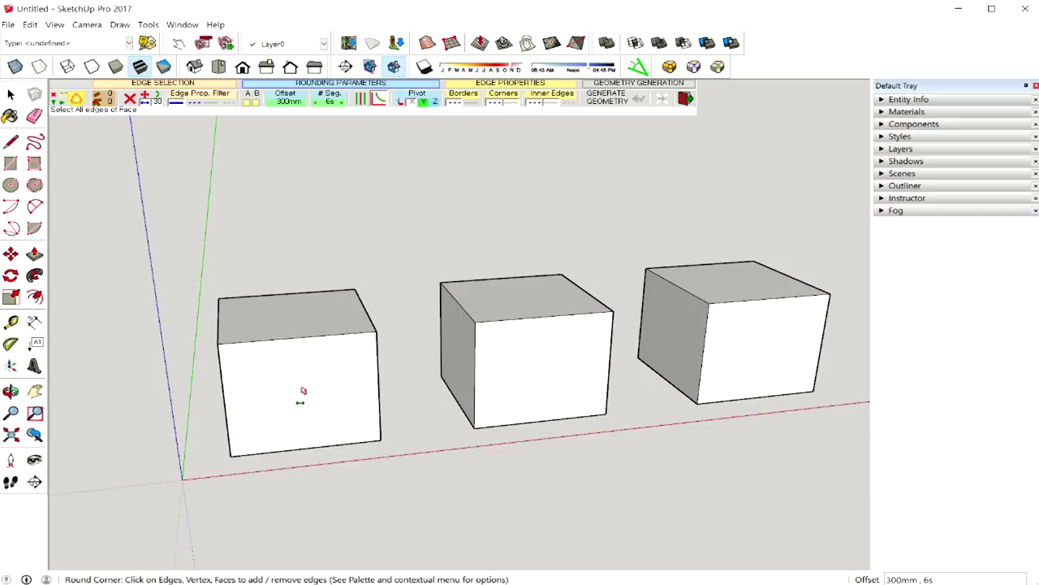
{"action": "key", "text": "space"}
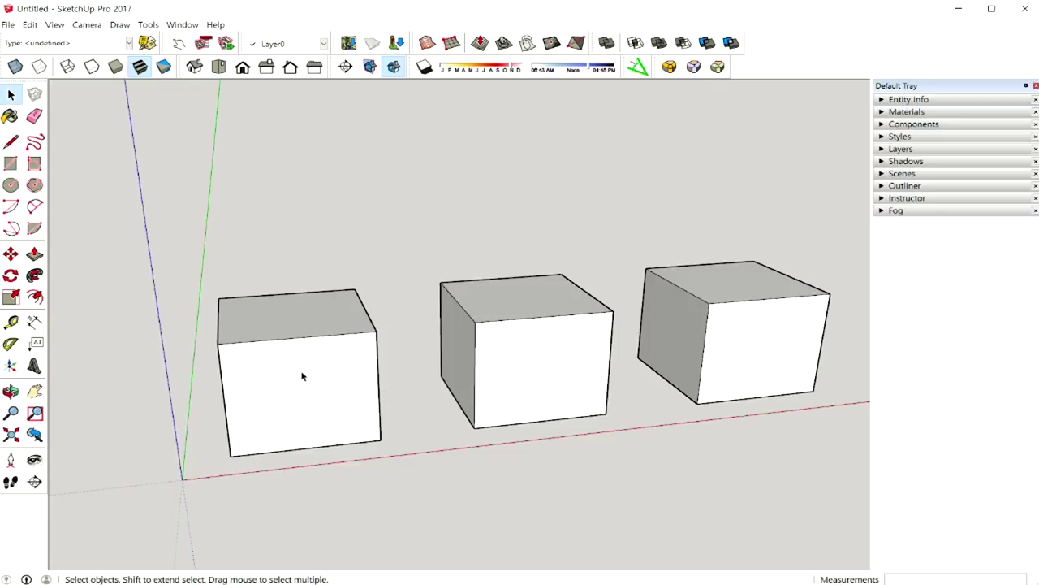
Step: Select the whole left box and launch Round Corner on it
{"action": "triple_click", "coordinate": [302, 370]}
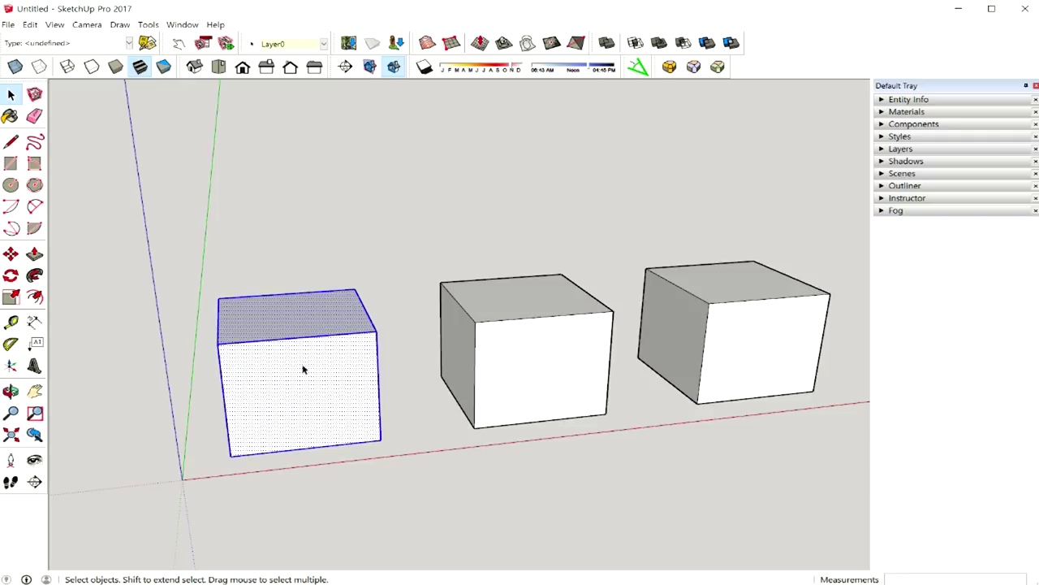
{"action": "left_click", "coordinate": [669, 66]}
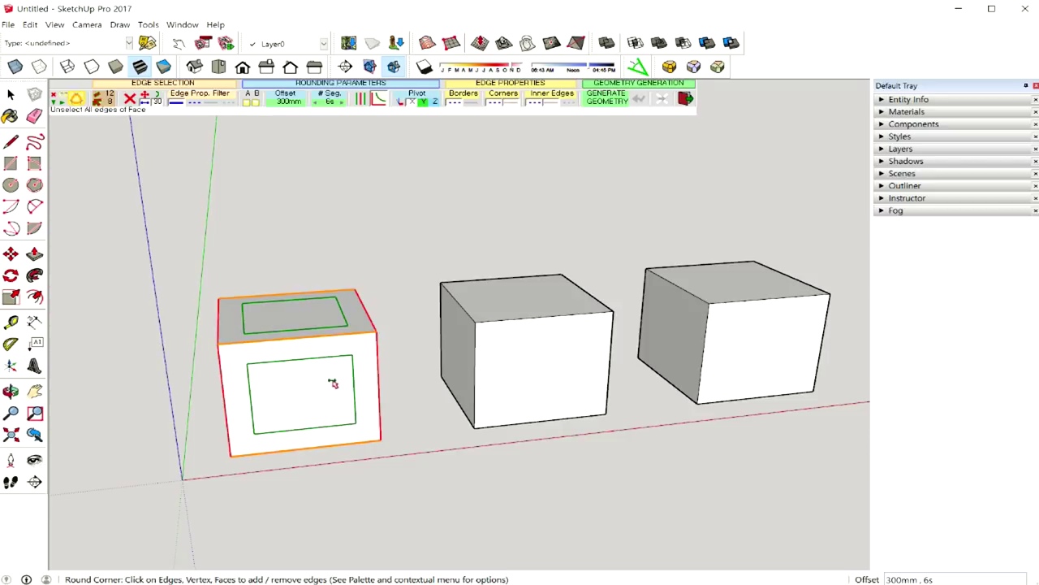
{"action": "middle_click_drag", "start_coordinate": [336, 382], "coordinate": [292, 387]}
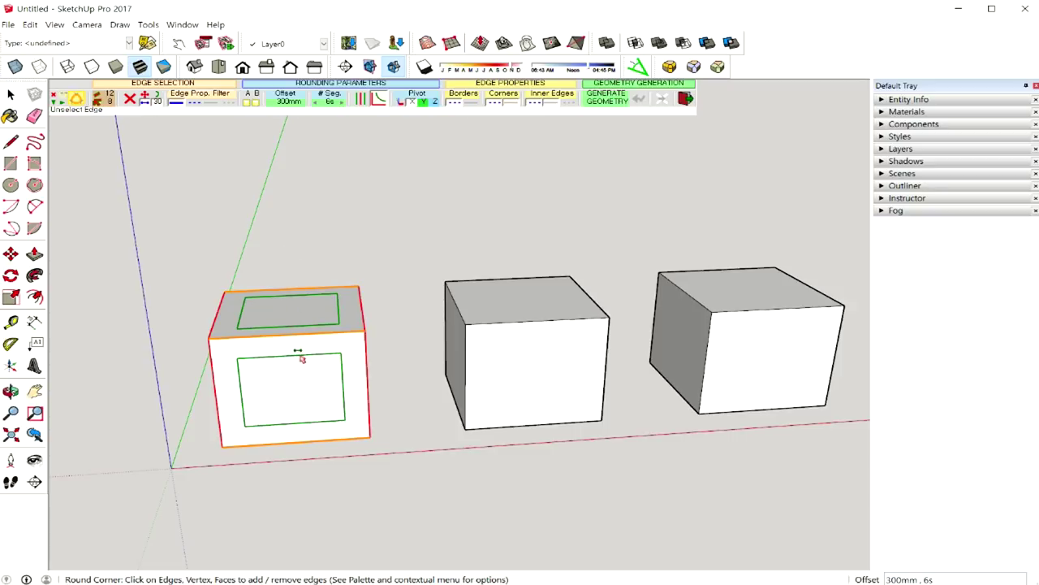
{"action": "middle_click_drag", "start_coordinate": [300, 341], "coordinate": [298, 359]}
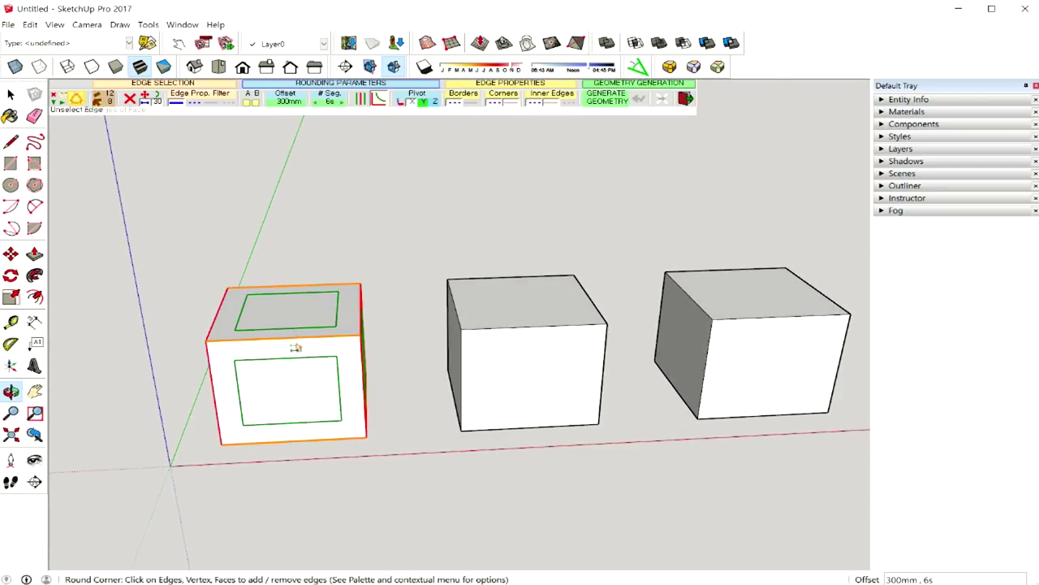
Step: Change the rounding offset from 100mm to 200mm and generate the rounded geometry
{"action": "left_click", "coordinate": [289, 103]}
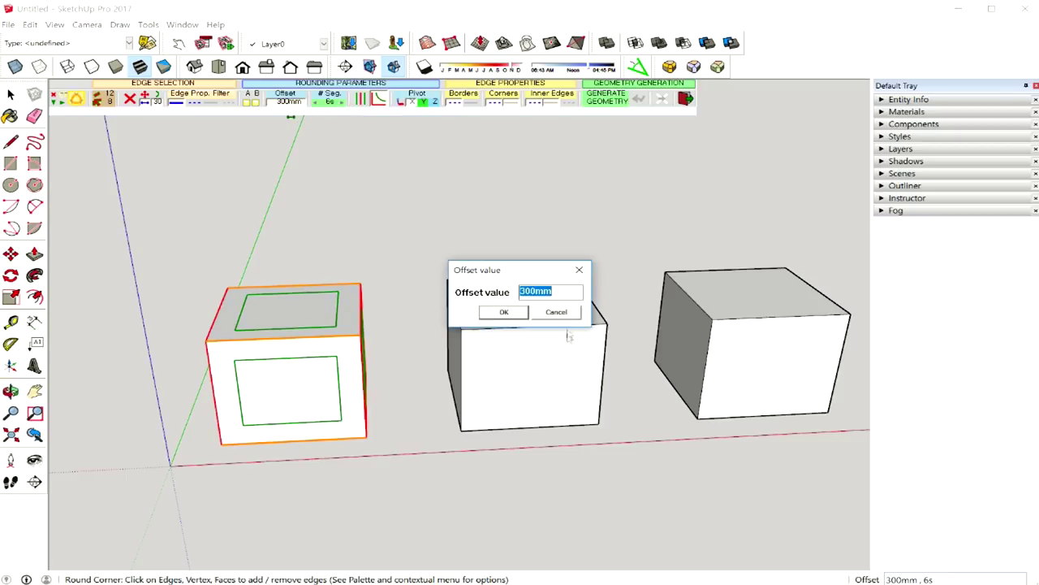
{"action": "type", "text": "100"}
{"action": "key", "text": "Return"}
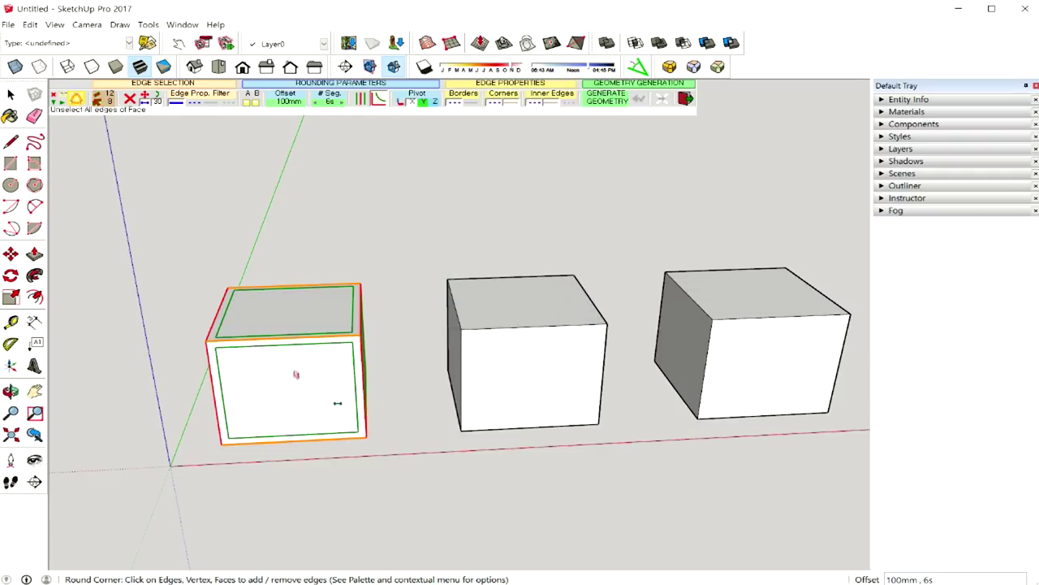
{"action": "middle_click_drag", "start_coordinate": [305, 348], "coordinate": [294, 344]}
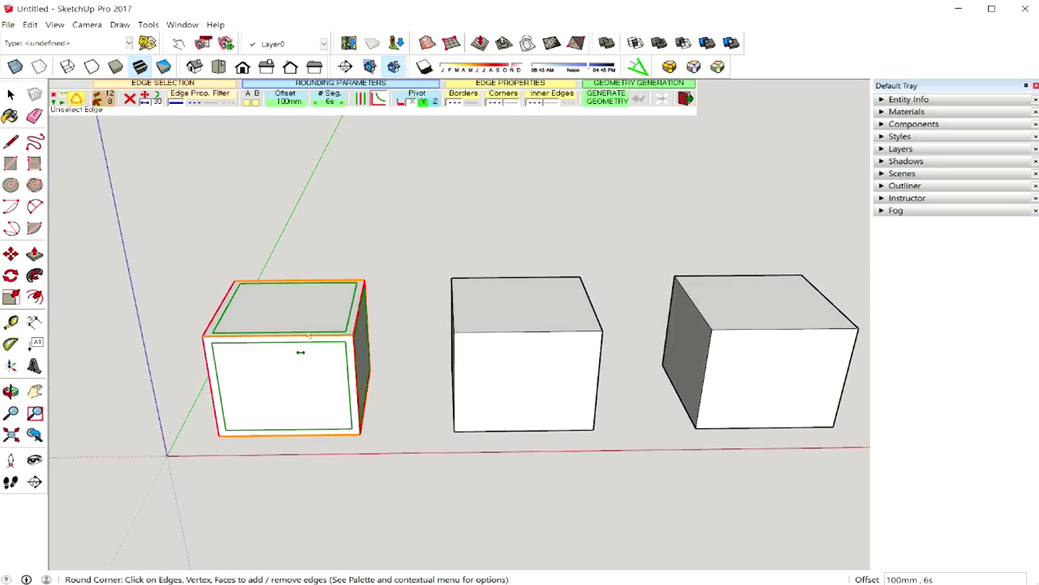
{"action": "left_click", "coordinate": [284, 99]}
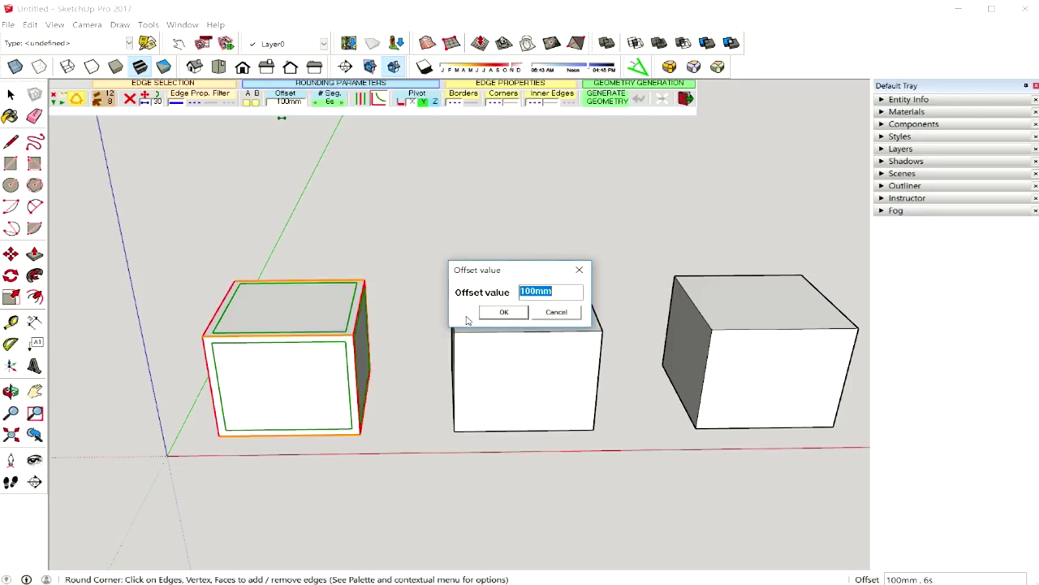
{"action": "type", "text": "200"}
{"action": "key", "text": "Return"}
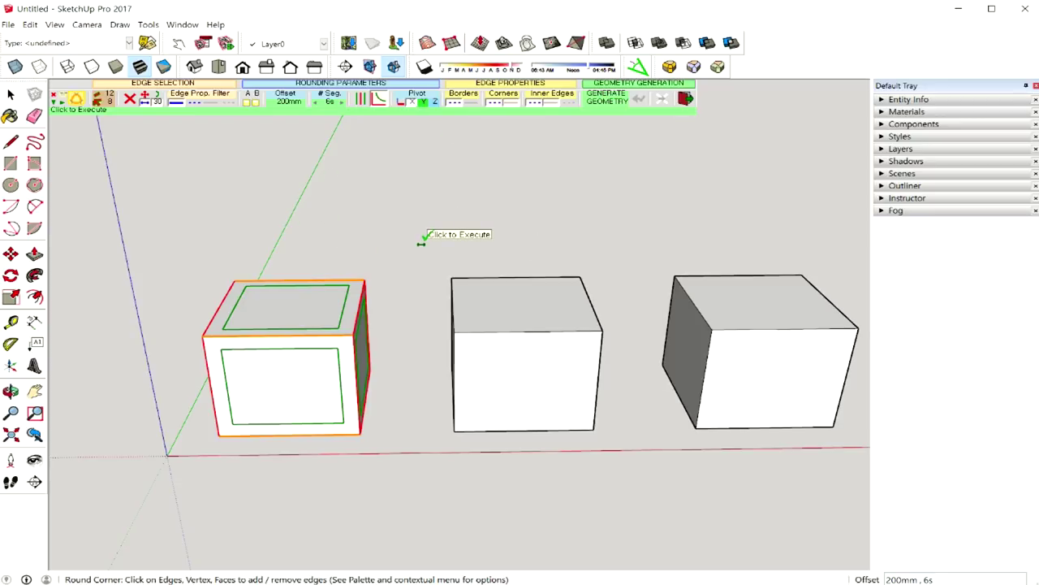
{"action": "left_click", "coordinate": [421, 242]}
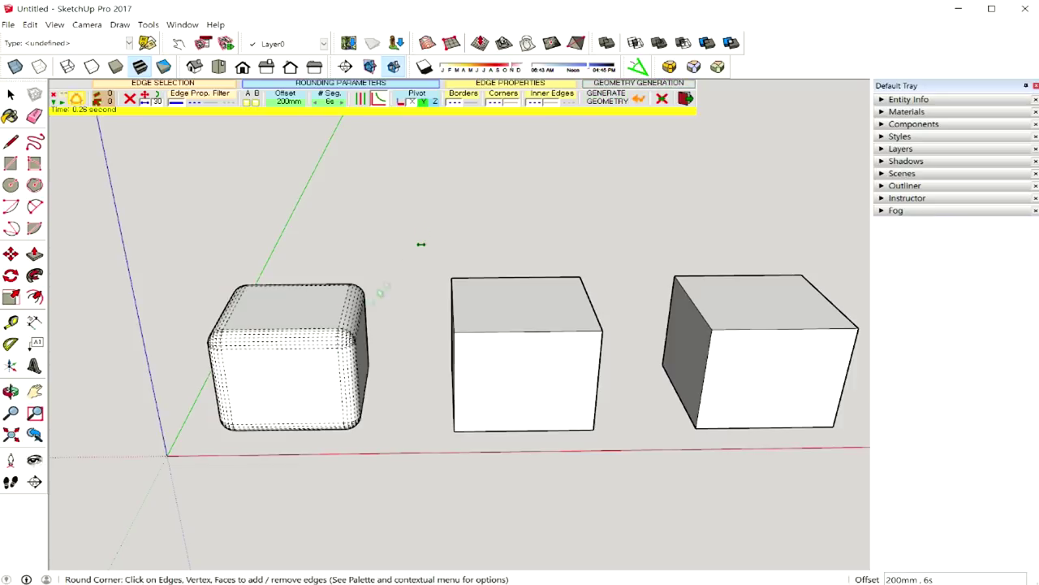
Step: Zoom in on the rounded left box and select one of its new edges
{"action": "middle_click_drag", "start_coordinate": [311, 342], "coordinate": [304, 350]}
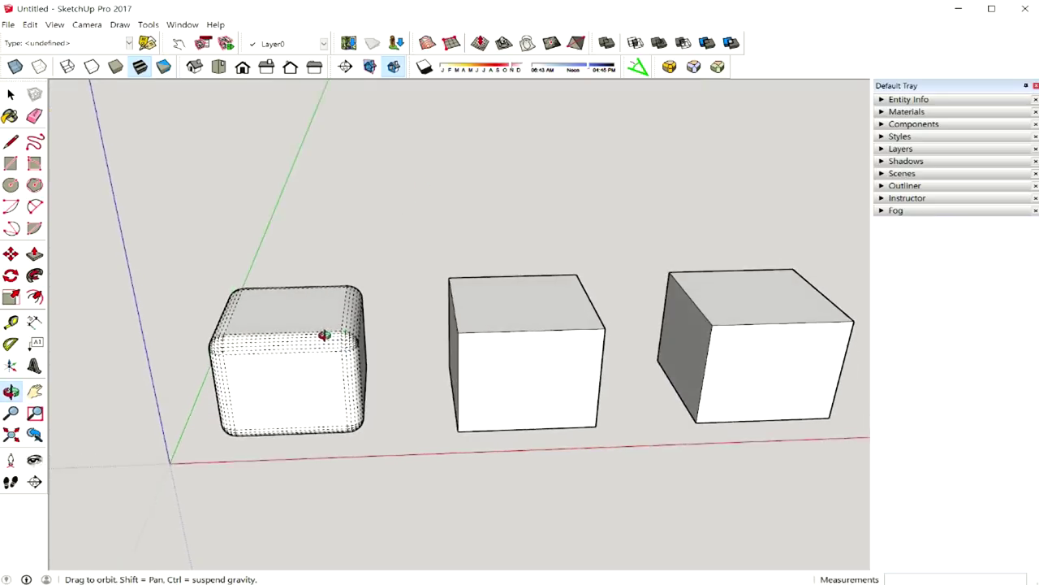
{"action": "scroll", "coordinate": [306, 347], "scroll_direction": "up", "scroll_amount": 1}
{"action": "scroll", "coordinate": [306, 348], "scroll_direction": "up", "scroll_amount": 2}
{"action": "scroll", "coordinate": [310, 344], "scroll_direction": "up", "scroll_amount": 1}
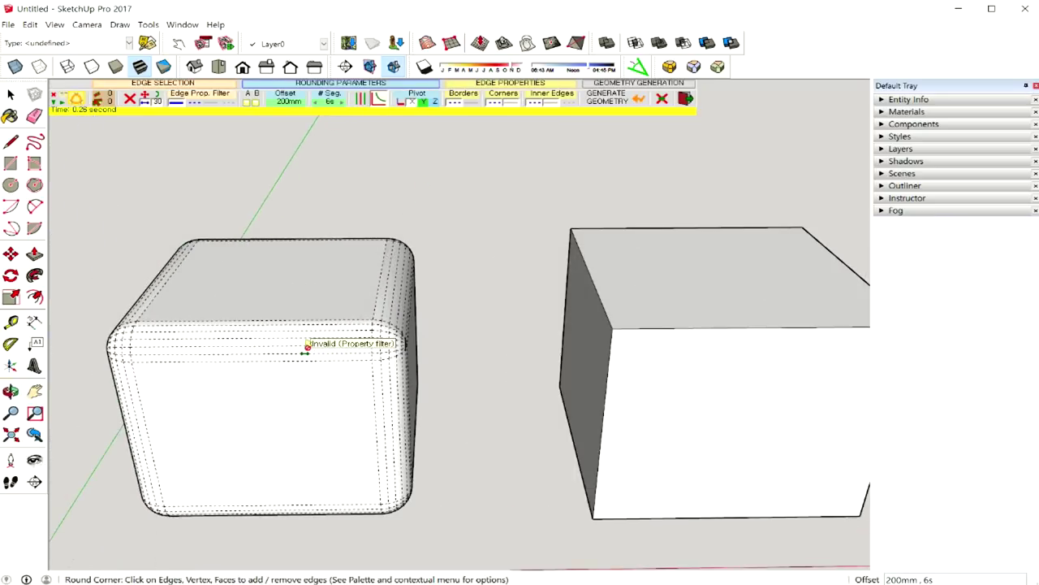
{"action": "scroll", "coordinate": [307, 343], "scroll_direction": "up", "scroll_amount": 1}
{"action": "mouse_move", "coordinate": [304, 344]}
{"action": "middle_mouse_down"}
{"action": "mouse_move", "coordinate": [474, 327]}
{"action": "mouse_move", "coordinate": [474, 394]}
{"action": "middle_mouse_up"}
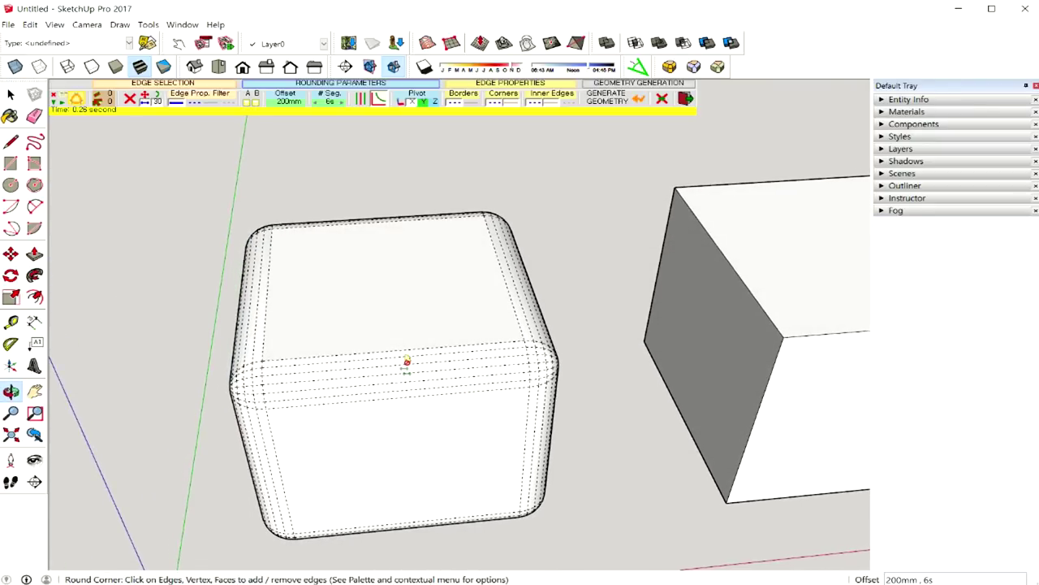
{"action": "key", "text": "space"}
{"action": "left_click", "coordinate": [406, 352]}
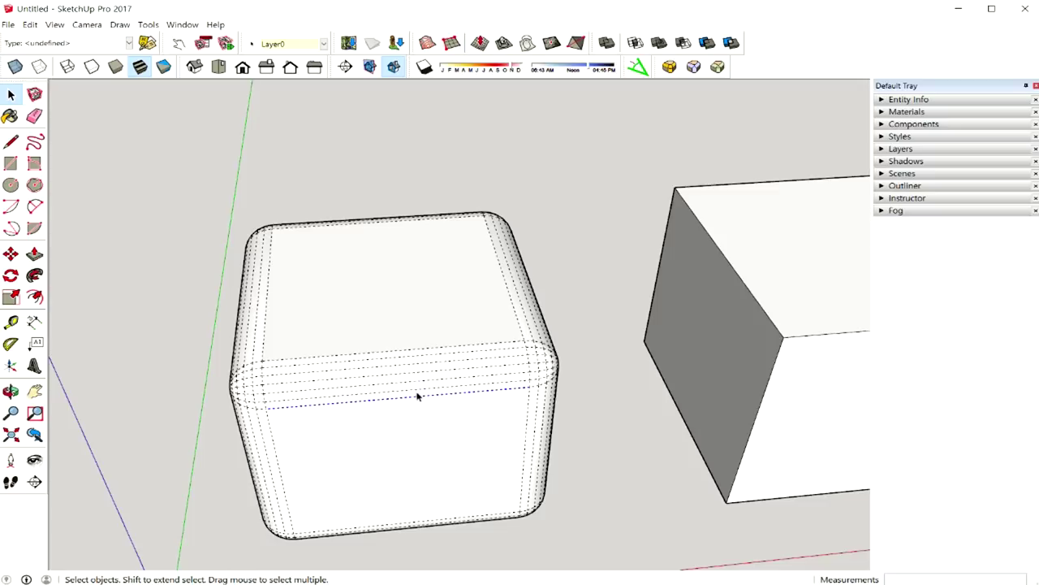
Step: Select two adjacent rounded face strips, then zoom back out to frame all boxes
{"action": "scroll", "coordinate": [414, 366], "scroll_direction": "up", "scroll_amount": 1}
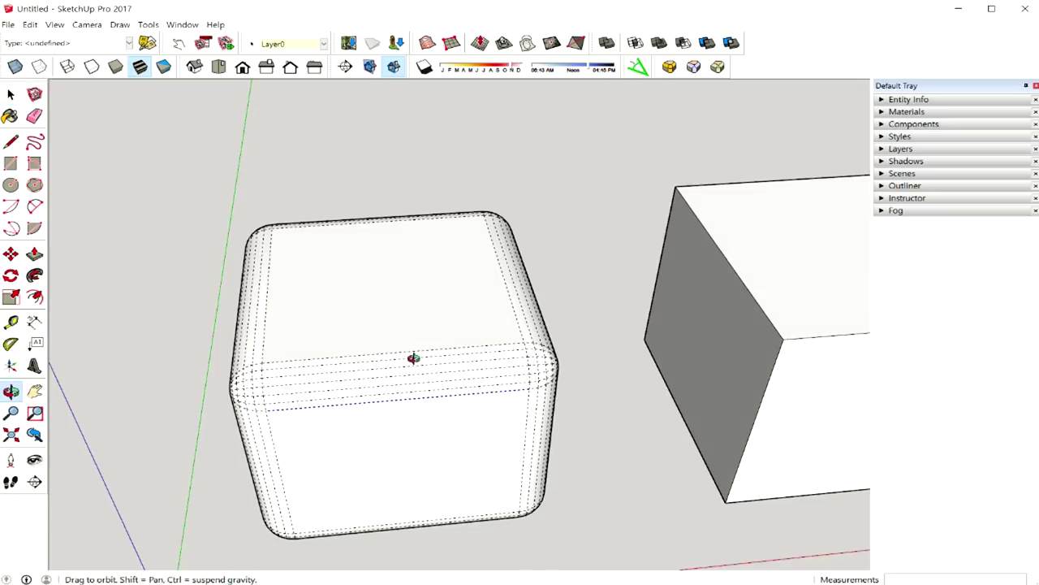
{"action": "scroll", "coordinate": [415, 365], "scroll_direction": "up", "scroll_amount": 2}
{"action": "scroll", "coordinate": [410, 361], "scroll_direction": "up", "scroll_amount": 2}
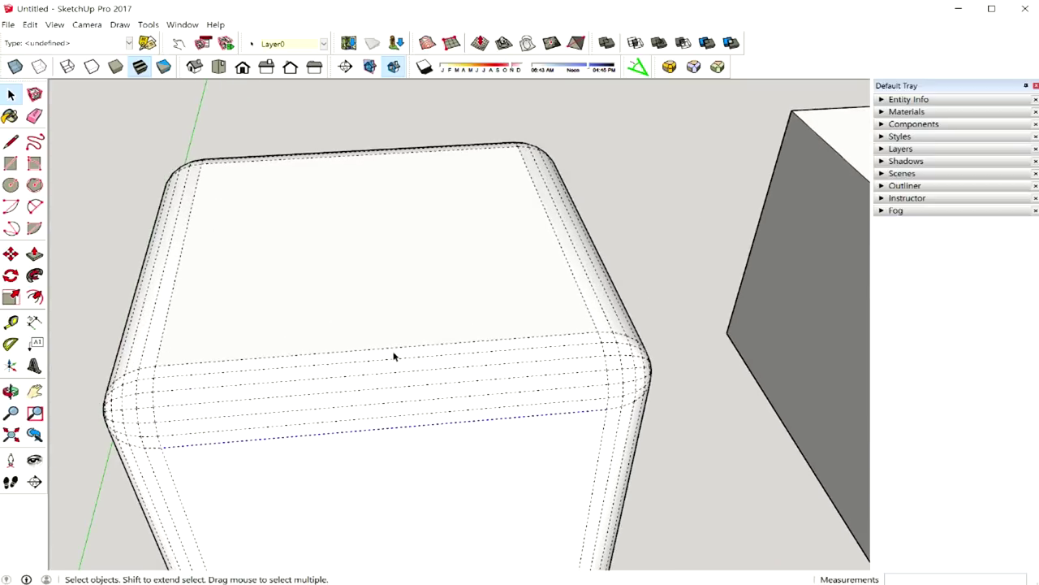
{"action": "left_click", "coordinate": [403, 398]}
{"action": "left_click", "coordinate": [410, 423]}
{"action": "mouse_move", "coordinate": [444, 376]}
{"action": "middle_mouse_down"}
{"action": "mouse_move", "coordinate": [353, 371]}
{"action": "mouse_move", "coordinate": [348, 351]}
{"action": "middle_mouse_up"}
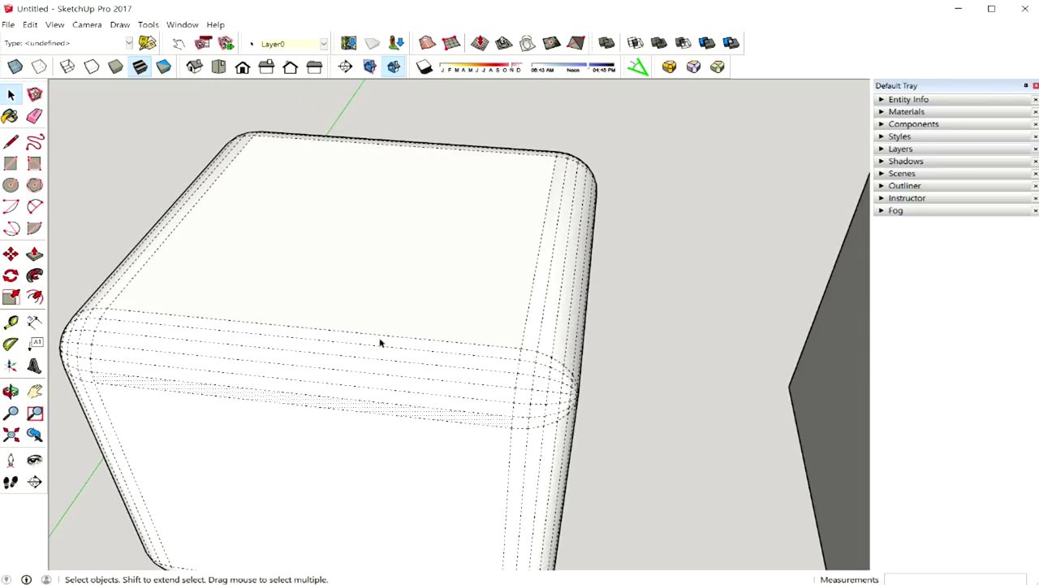
{"action": "mouse_move", "coordinate": [519, 372]}
{"action": "middle_mouse_down"}
{"action": "mouse_move", "coordinate": [707, 327]}
{"action": "mouse_move", "coordinate": [606, 327]}
{"action": "mouse_move", "coordinate": [648, 375]}
{"action": "mouse_move", "coordinate": [679, 349]}
{"action": "mouse_move", "coordinate": [488, 350]}
{"action": "middle_mouse_up"}
{"action": "scroll", "coordinate": [683, 334], "scroll_direction": "down", "scroll_amount": 5}
{"action": "scroll", "coordinate": [687, 360], "scroll_direction": "down", "scroll_amount": 3}
{"action": "scroll", "coordinate": [687, 360], "scroll_direction": "down", "scroll_amount": 3}
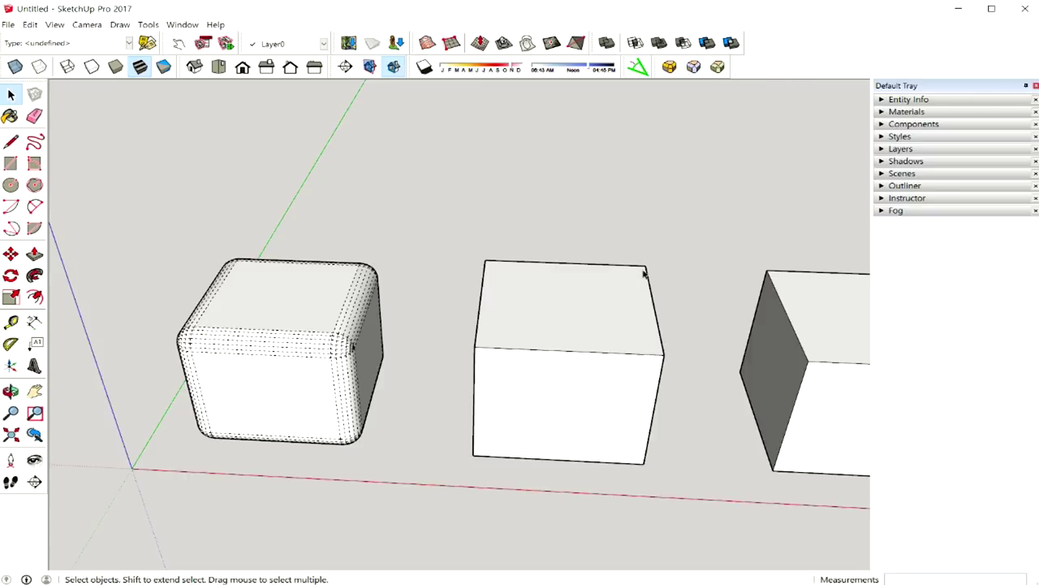
{"action": "middle_click_drag", "start_coordinate": [681, 335], "coordinate": [648, 335]}
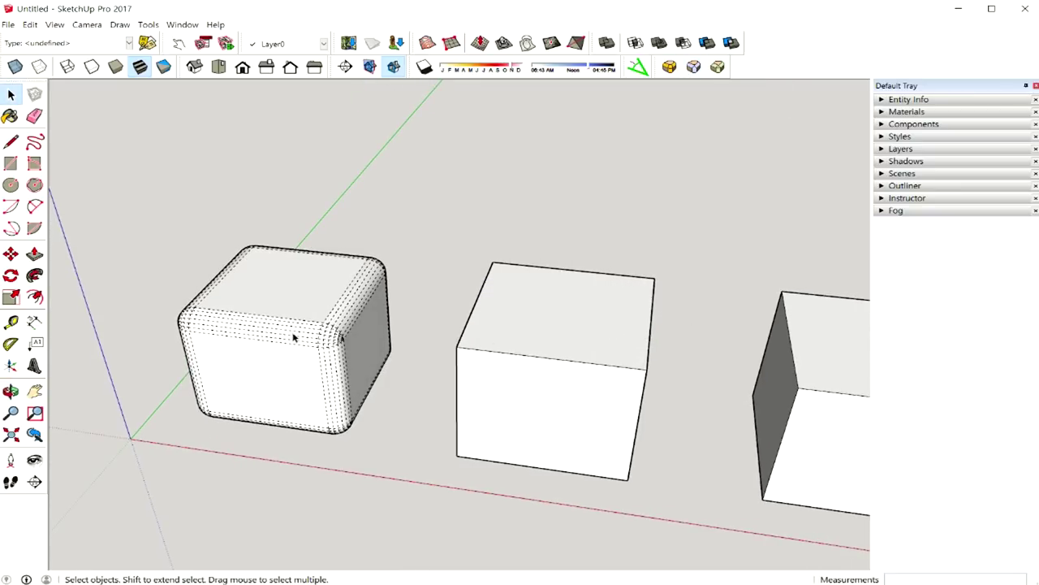
Step: Select the whole middle box and launch Sharp Corner on it
{"action": "triple_click", "coordinate": [555, 329]}
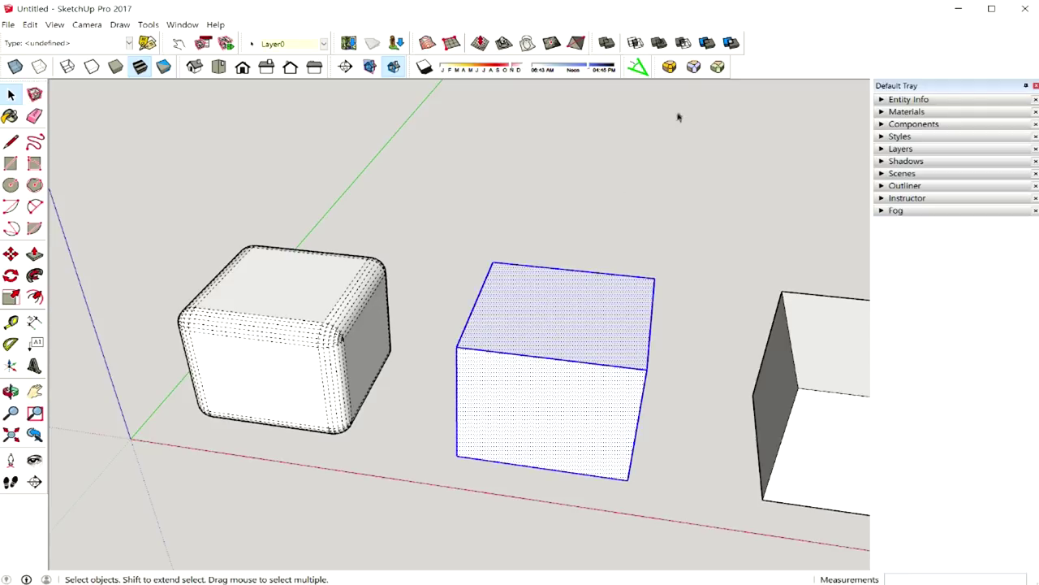
{"action": "left_click", "coordinate": [691, 72]}
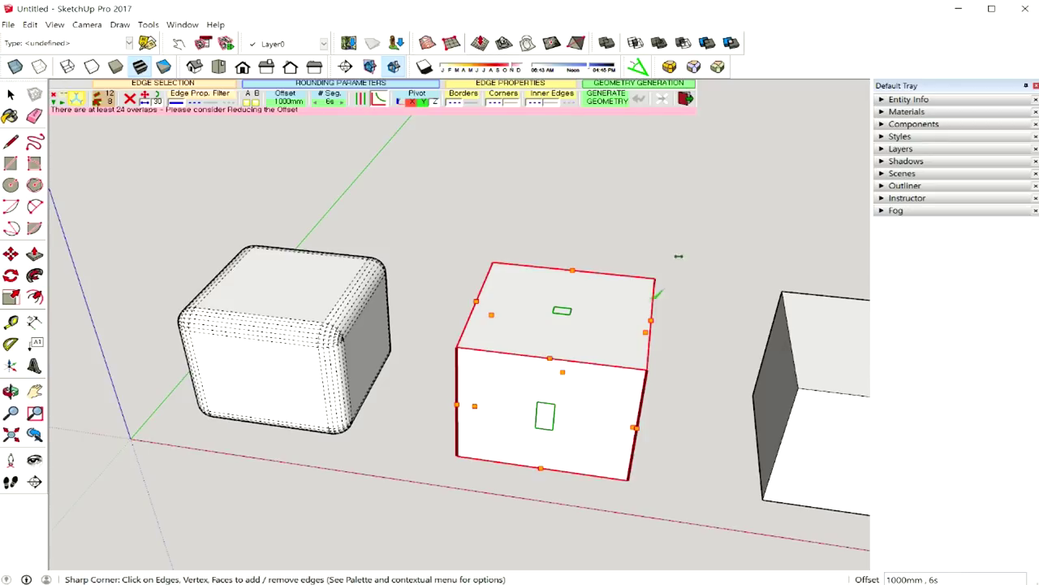
{"action": "mouse_move", "coordinate": [607, 326]}
{"action": "middle_mouse_down"}
{"action": "mouse_move", "coordinate": [587, 316]}
{"action": "mouse_move", "coordinate": [630, 321]}
{"action": "middle_mouse_up"}
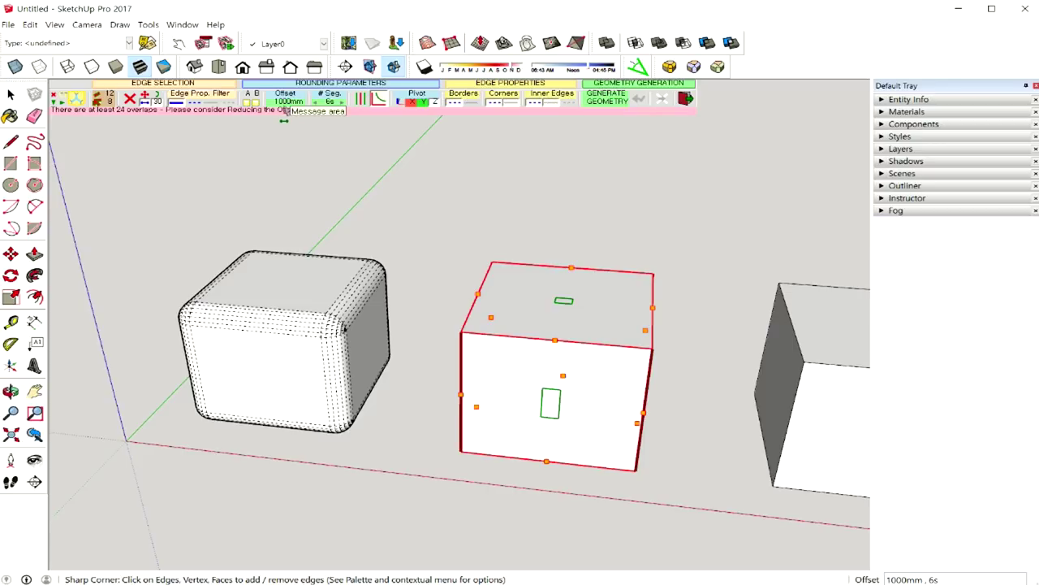
Step: Set a 200mm offset with 8 segments and generate the sharp-corner geometry
{"action": "left_click", "coordinate": [285, 103]}
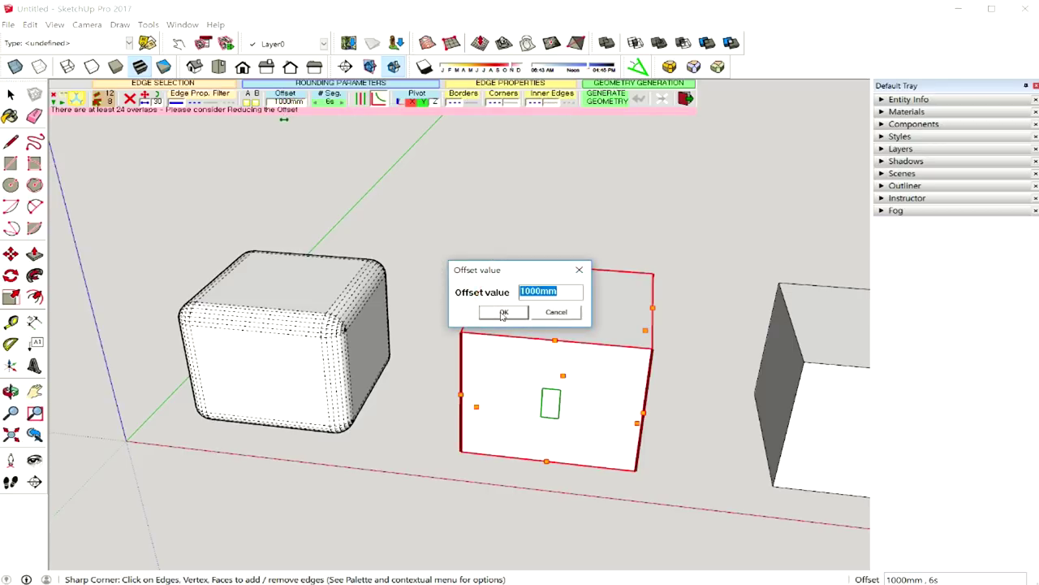
{"action": "type", "text": "200"}
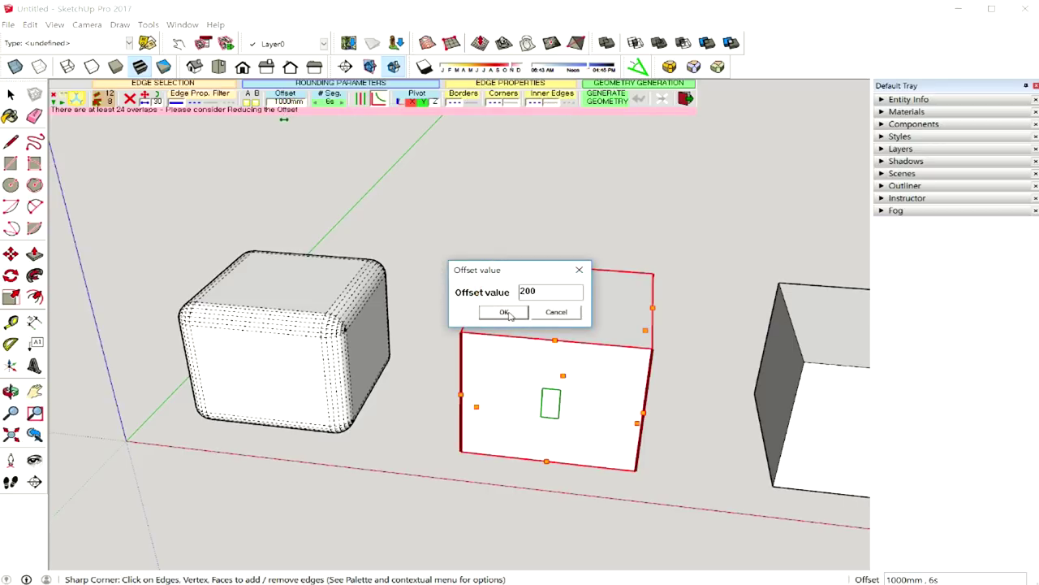
{"action": "left_click", "coordinate": [505, 313]}
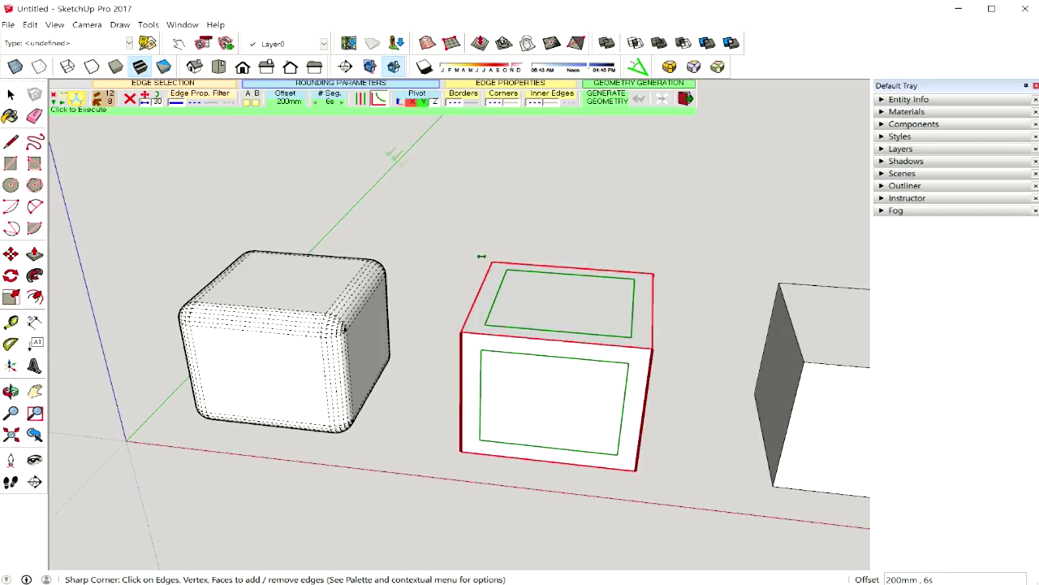
{"action": "left_click", "coordinate": [331, 100]}
{"action": "type", "text": "8"}
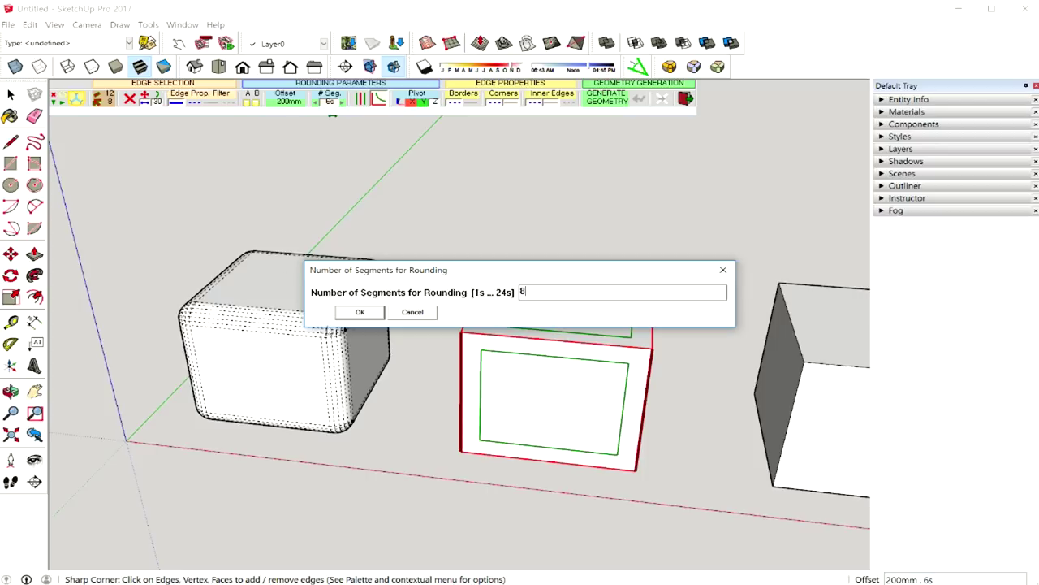
{"action": "left_click", "coordinate": [347, 315]}
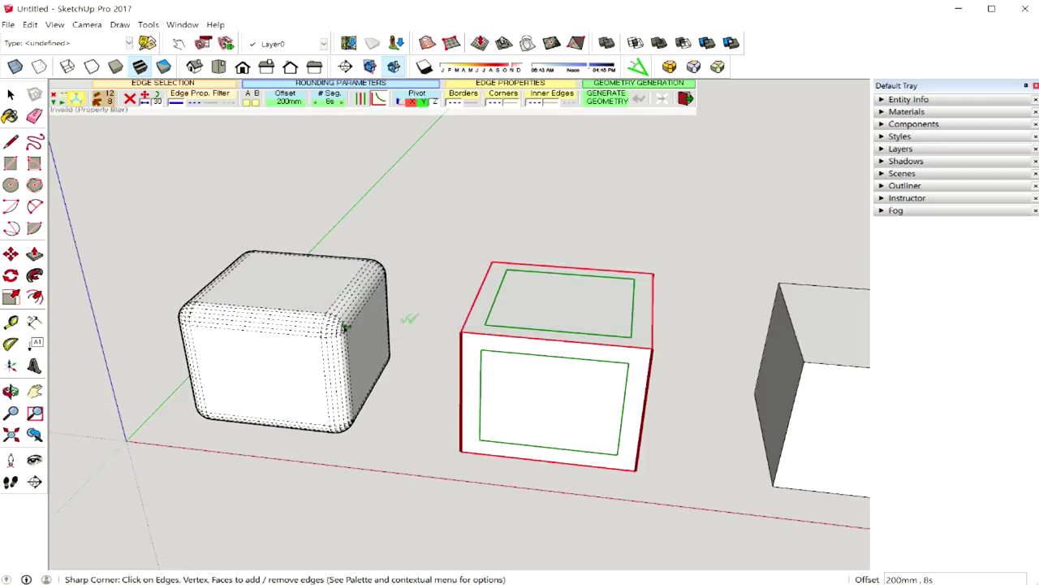
{"action": "double_click", "coordinate": [689, 284]}
{"action": "middle_click", "coordinate": [673, 356]}
{"action": "mouse_move", "coordinate": [673, 356]}
{"action": "middle_mouse_down"}
{"action": "mouse_move", "coordinate": [729, 360]}
{"action": "mouse_move", "coordinate": [557, 360]}
{"action": "middle_mouse_up"}
Step: Orbit and zoom around the three boxes to view them at an angle
{"action": "scroll", "coordinate": [506, 343], "scroll_direction": "up", "scroll_amount": 2}
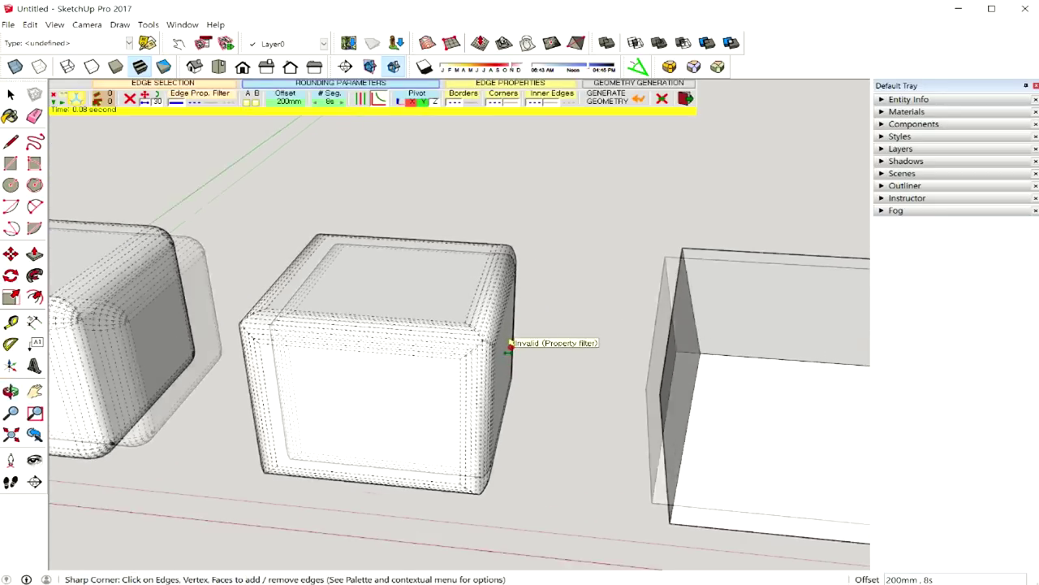
{"action": "scroll", "coordinate": [509, 346], "scroll_direction": "up", "scroll_amount": 2}
{"action": "scroll", "coordinate": [501, 346], "scroll_direction": "down", "scroll_amount": 3}
{"action": "mouse_move", "coordinate": [498, 343]}
{"action": "middle_mouse_down"}
{"action": "mouse_move", "coordinate": [399, 352]}
{"action": "mouse_move", "coordinate": [464, 352]}
{"action": "middle_mouse_up"}
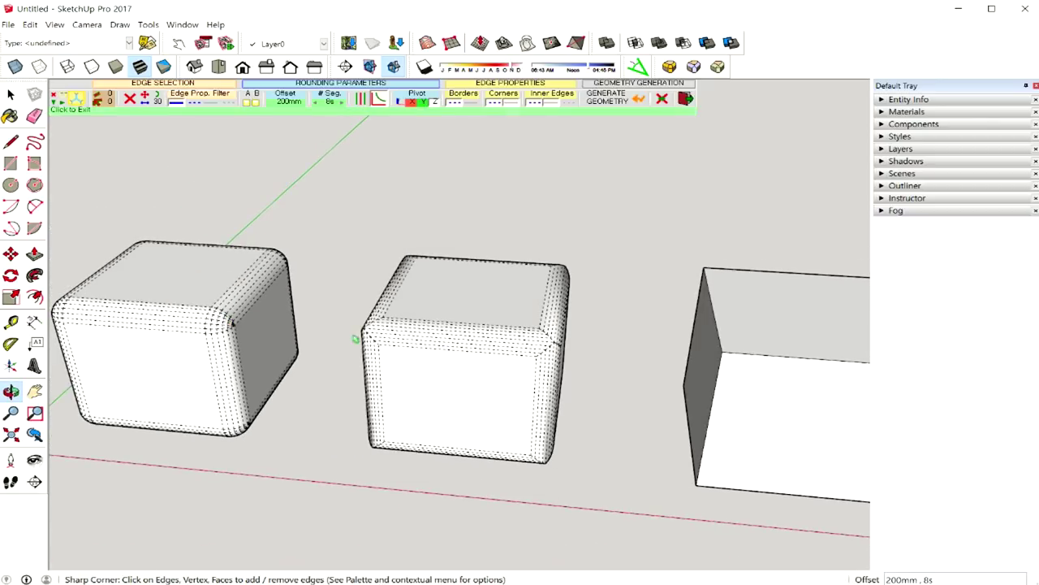
{"action": "mouse_move", "coordinate": [350, 341]}
{"action": "middle_mouse_down"}
{"action": "mouse_move", "coordinate": [494, 339]}
{"action": "mouse_move", "coordinate": [454, 340]}
{"action": "mouse_move", "coordinate": [476, 344]}
{"action": "middle_mouse_up"}
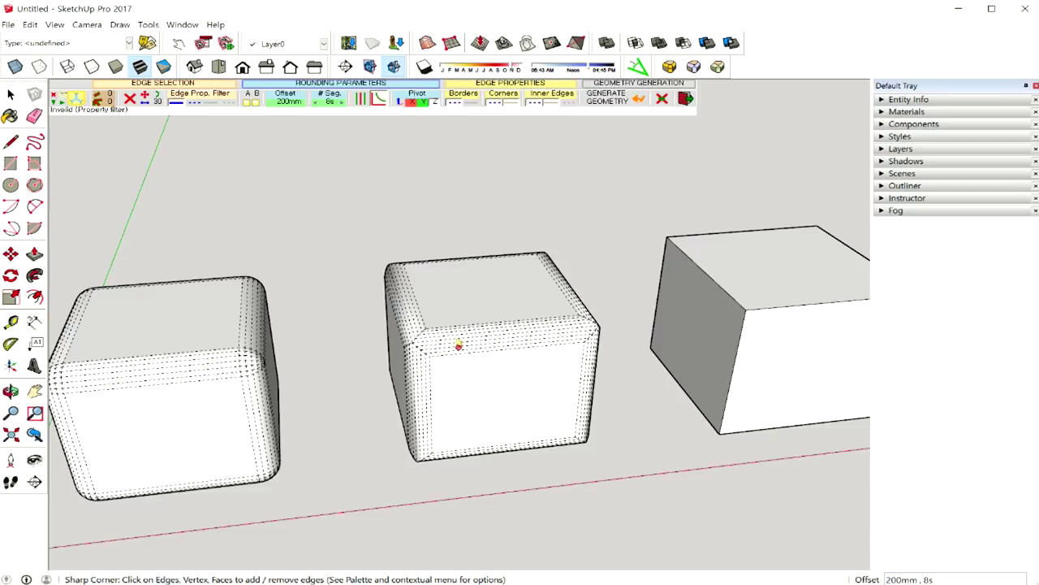
{"action": "middle_click_drag", "start_coordinate": [443, 343], "coordinate": [412, 351]}
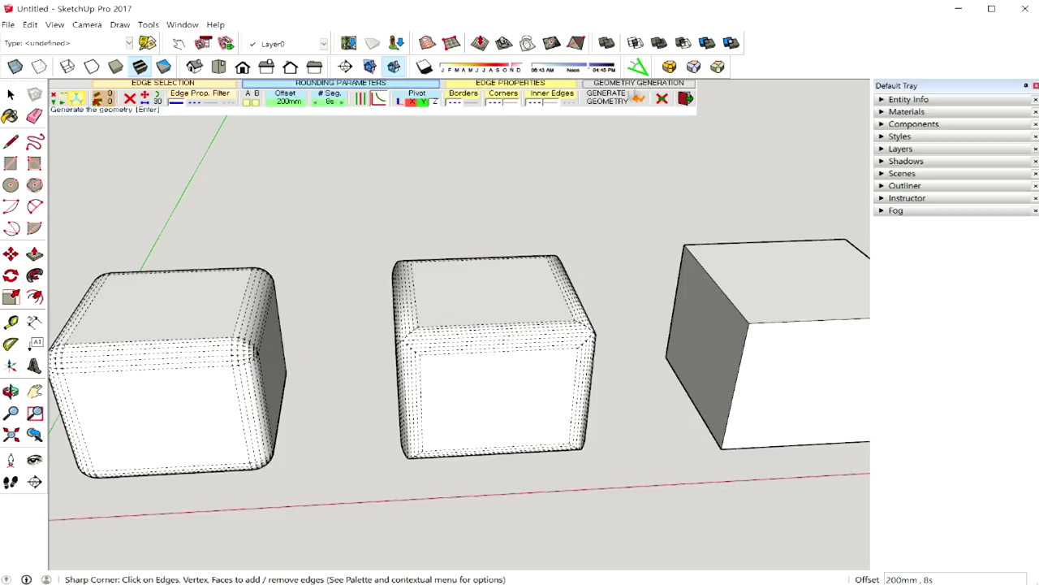
{"action": "scroll", "coordinate": [421, 304], "scroll_direction": "down", "scroll_amount": 2}
{"action": "scroll", "coordinate": [422, 307], "scroll_direction": "up", "scroll_amount": 2}
{"action": "scroll", "coordinate": [422, 315], "scroll_direction": "up", "scroll_amount": 2}
{"action": "scroll", "coordinate": [427, 350], "scroll_direction": "up", "scroll_amount": 2}
Step: Compare the middle box's sharp corners with the left box's rounded ones, then exit Sharp Corner
{"action": "mouse_move", "coordinate": [431, 382]}
{"action": "middle_mouse_down"}
{"action": "mouse_move", "coordinate": [458, 366]}
{"action": "mouse_move", "coordinate": [533, 368]}
{"action": "middle_mouse_up"}
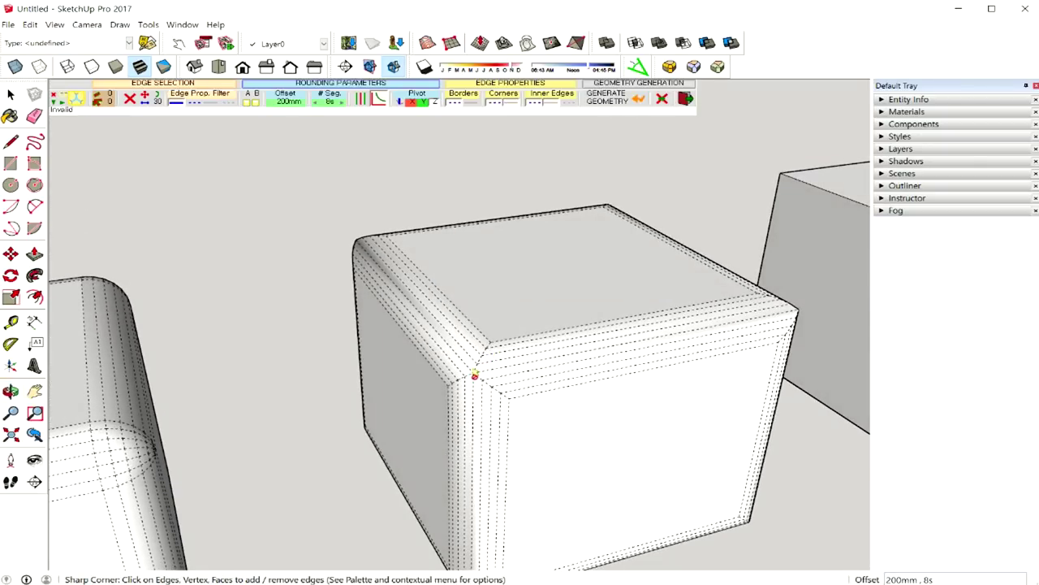
{"action": "mouse_move", "coordinate": [504, 391]}
{"action": "middle_mouse_down"}
{"action": "mouse_move", "coordinate": [271, 362]}
{"action": "mouse_move", "coordinate": [234, 311]}
{"action": "mouse_move", "coordinate": [243, 312]}
{"action": "middle_mouse_up"}
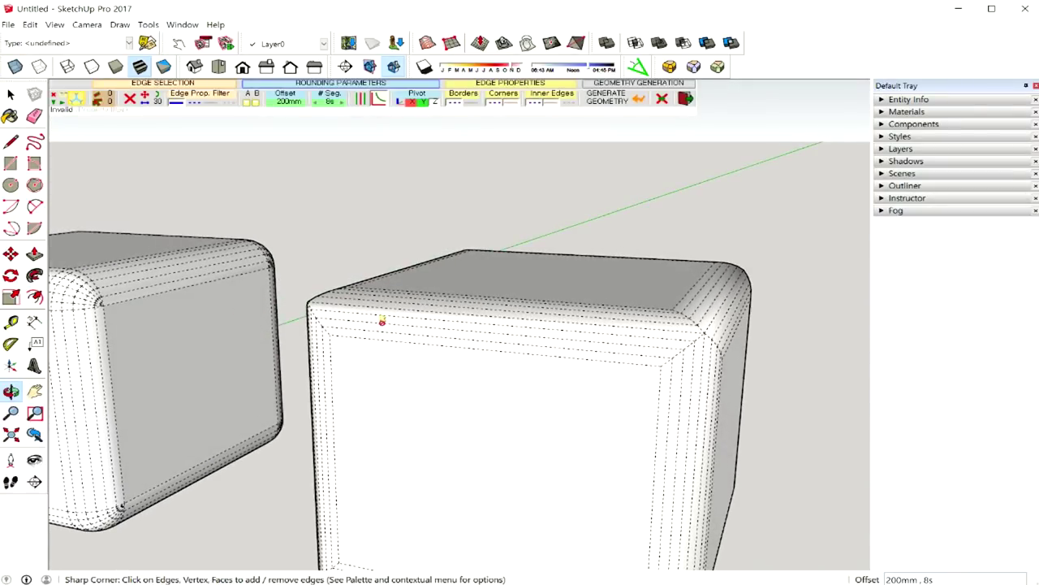
{"action": "mouse_move", "coordinate": [318, 309]}
{"action": "middle_mouse_down"}
{"action": "mouse_move", "coordinate": [433, 341]}
{"action": "mouse_move", "coordinate": [584, 360]}
{"action": "mouse_move", "coordinate": [249, 394]}
{"action": "middle_mouse_up"}
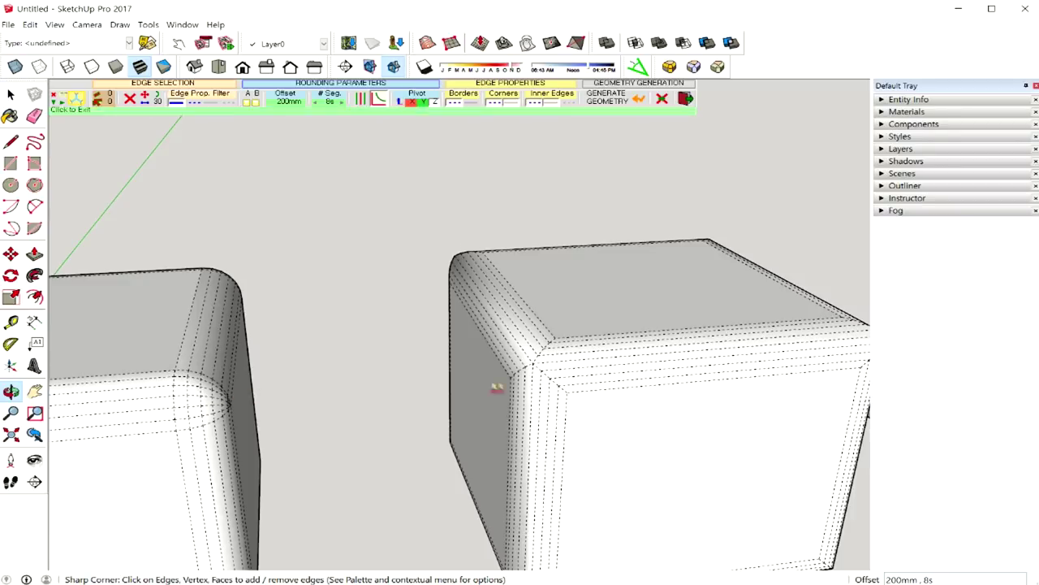
{"action": "middle_click_drag", "start_coordinate": [668, 358], "coordinate": [602, 360]}
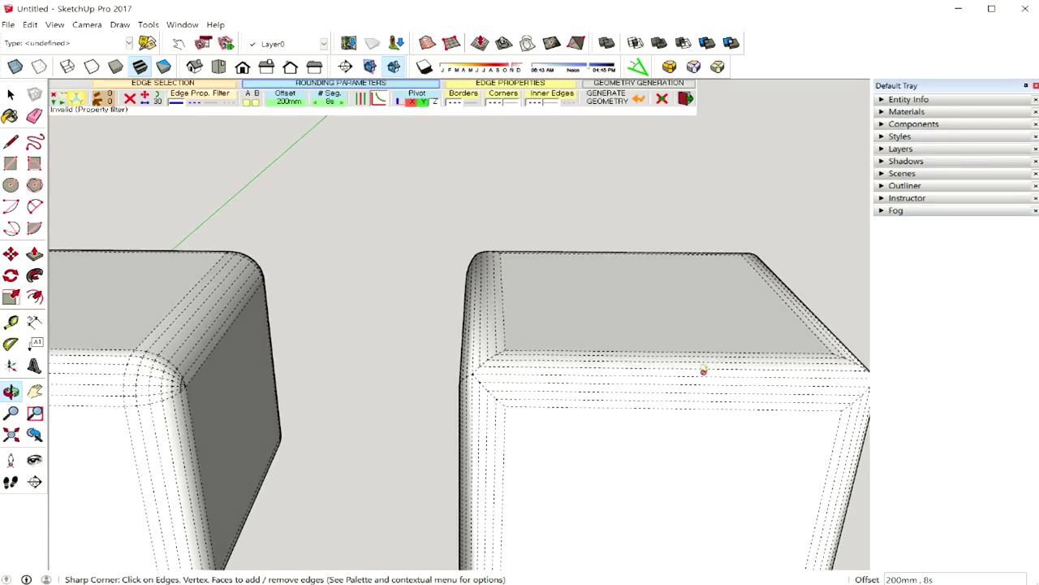
{"action": "middle_click_drag", "start_coordinate": [669, 369], "coordinate": [401, 355]}
{"action": "scroll", "coordinate": [684, 348], "scroll_direction": "down", "scroll_amount": 5}
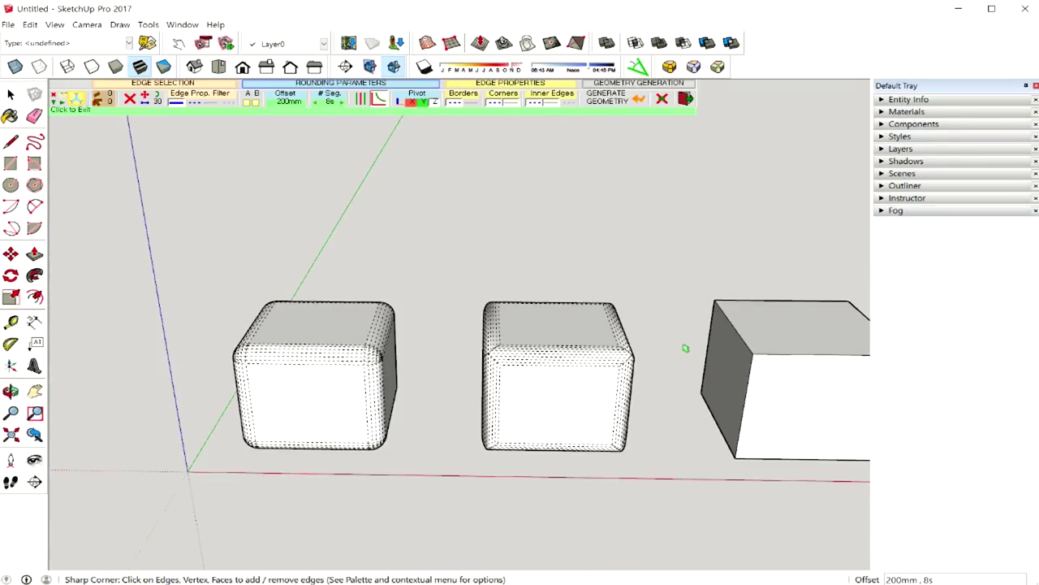
{"action": "mouse_move", "coordinate": [686, 349]}
{"action": "middle_mouse_down"}
{"action": "mouse_move", "coordinate": [712, 346]}
{"action": "mouse_move", "coordinate": [601, 365]}
{"action": "mouse_move", "coordinate": [522, 353]}
{"action": "mouse_move", "coordinate": [650, 359]}
{"action": "middle_mouse_up"}
{"action": "left_click", "coordinate": [704, 357]}
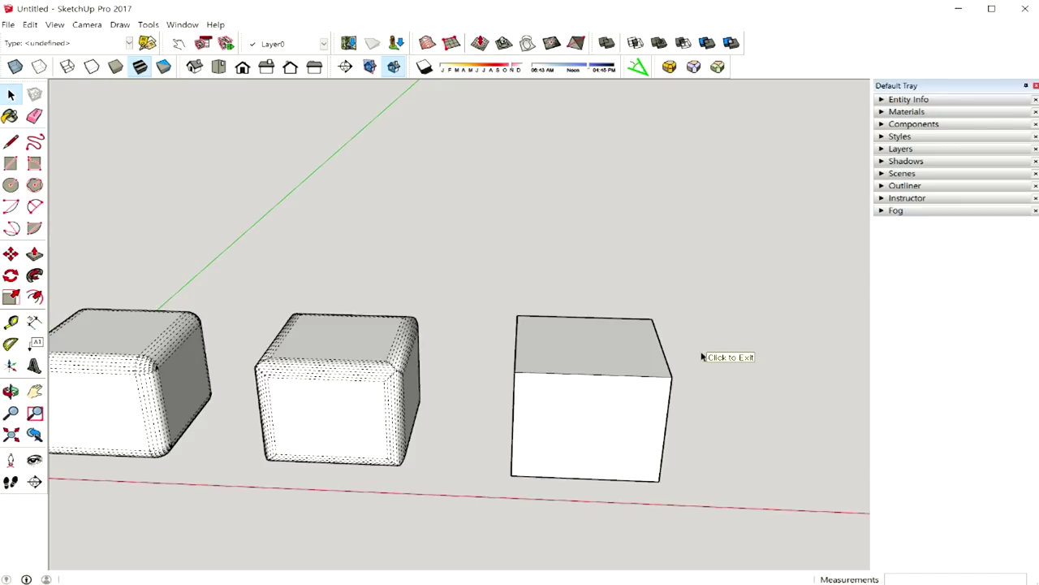
Step: Select the whole right box and preview a 200mm Bevel on it
{"action": "triple_click", "coordinate": [601, 356]}
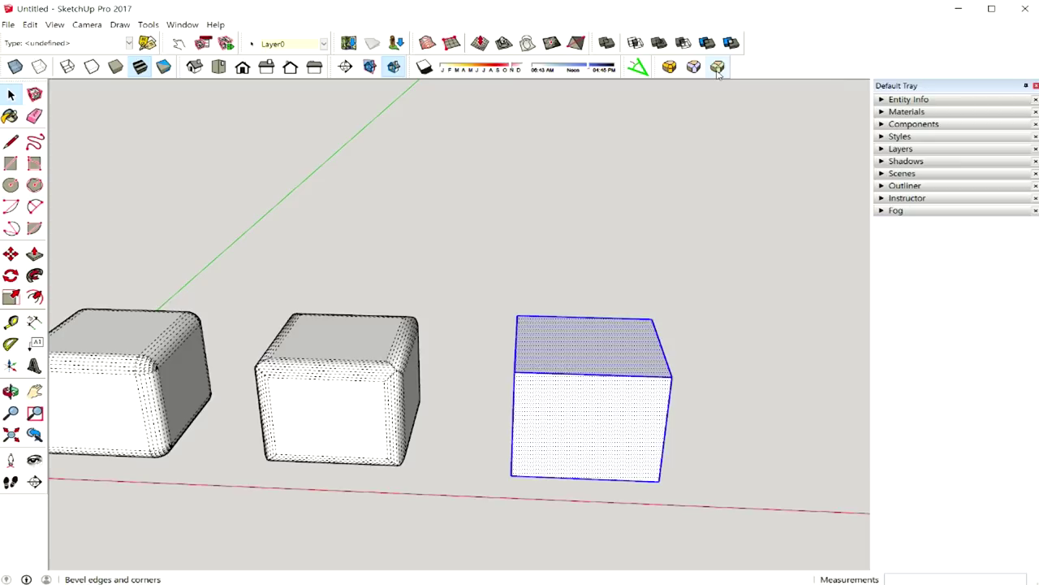
{"action": "left_click", "coordinate": [718, 69]}
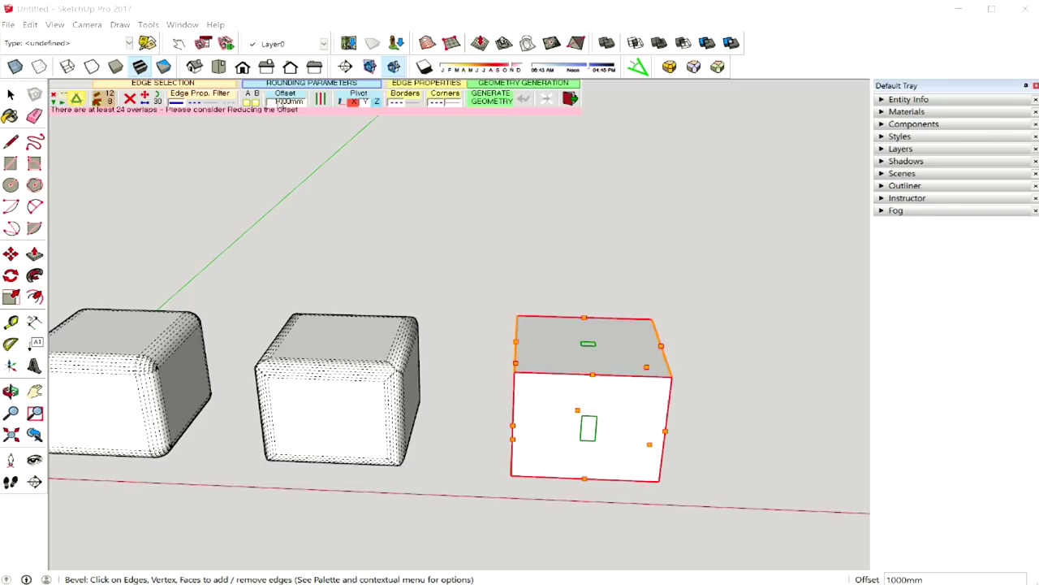
{"action": "left_click", "coordinate": [285, 98]}
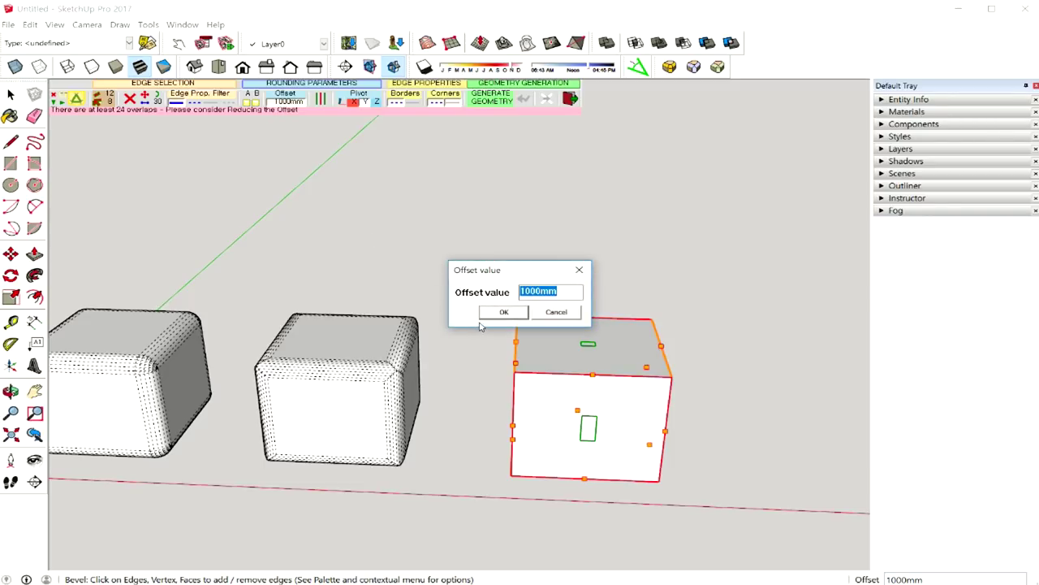
{"action": "type", "text": "200"}
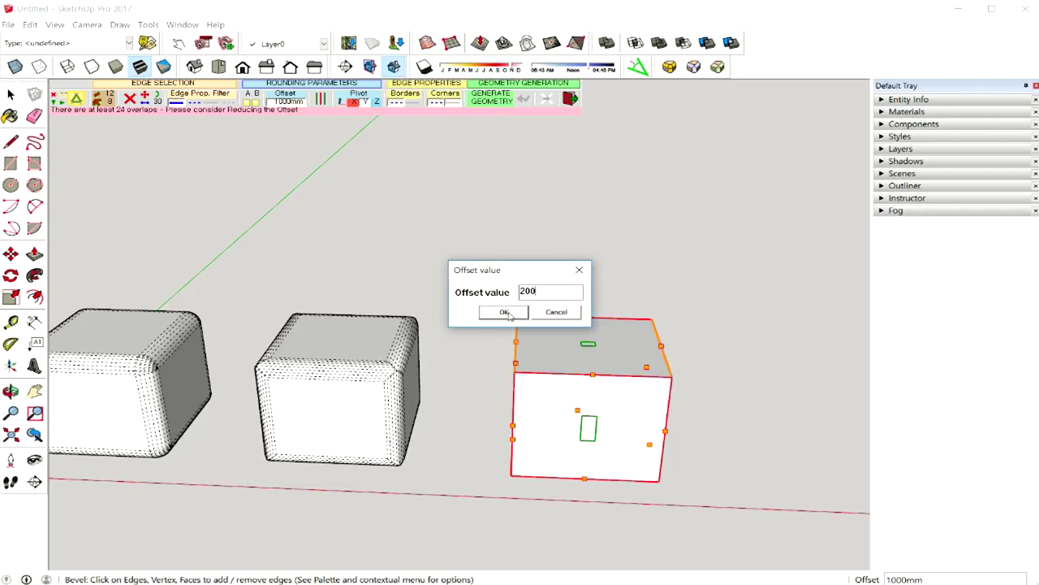
{"action": "left_click", "coordinate": [507, 313]}
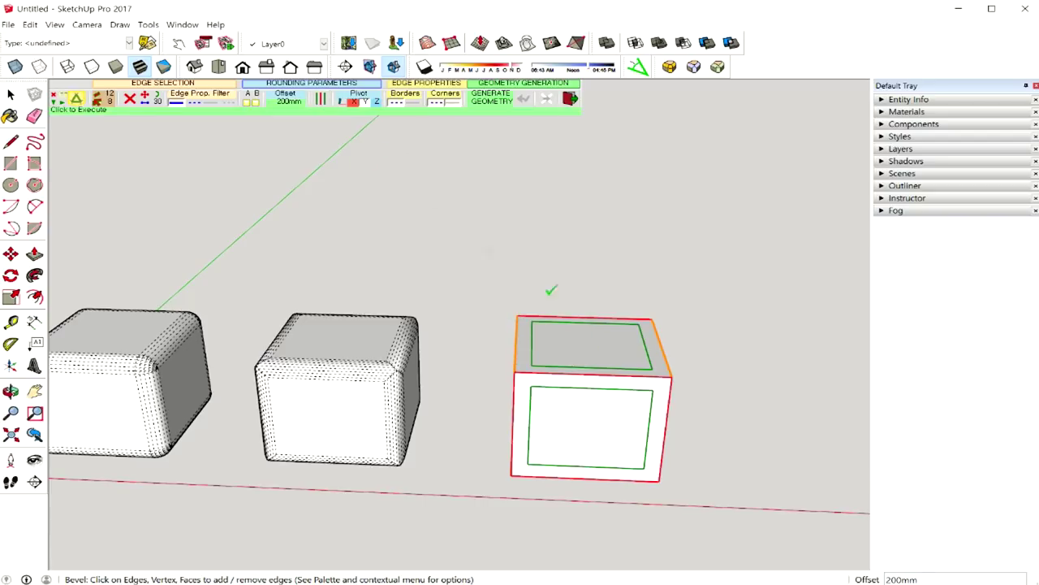
{"action": "middle_click_drag", "start_coordinate": [622, 333], "coordinate": [604, 329]}
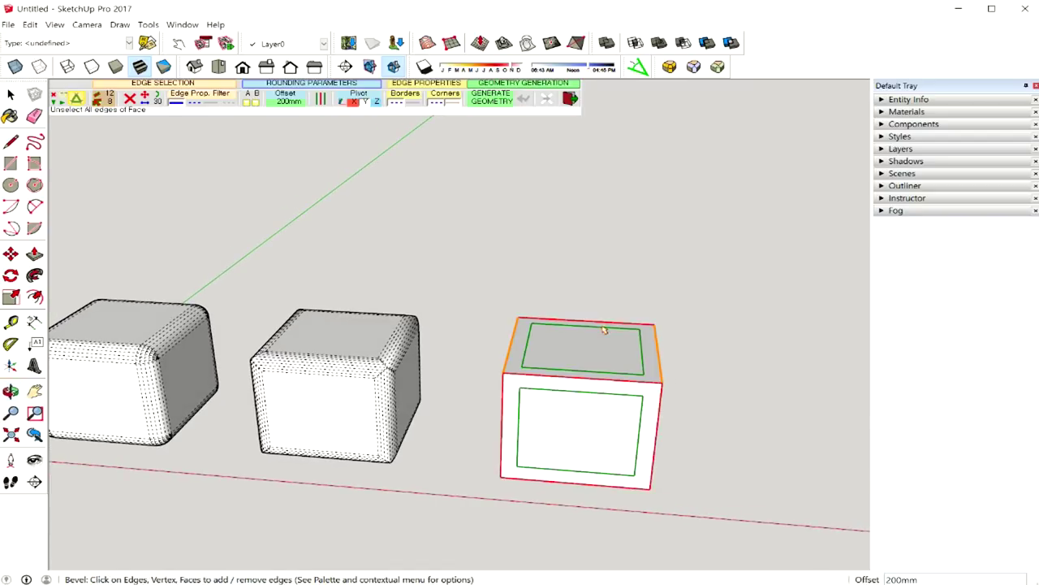
{"action": "middle_click_drag", "start_coordinate": [658, 375], "coordinate": [684, 379]}
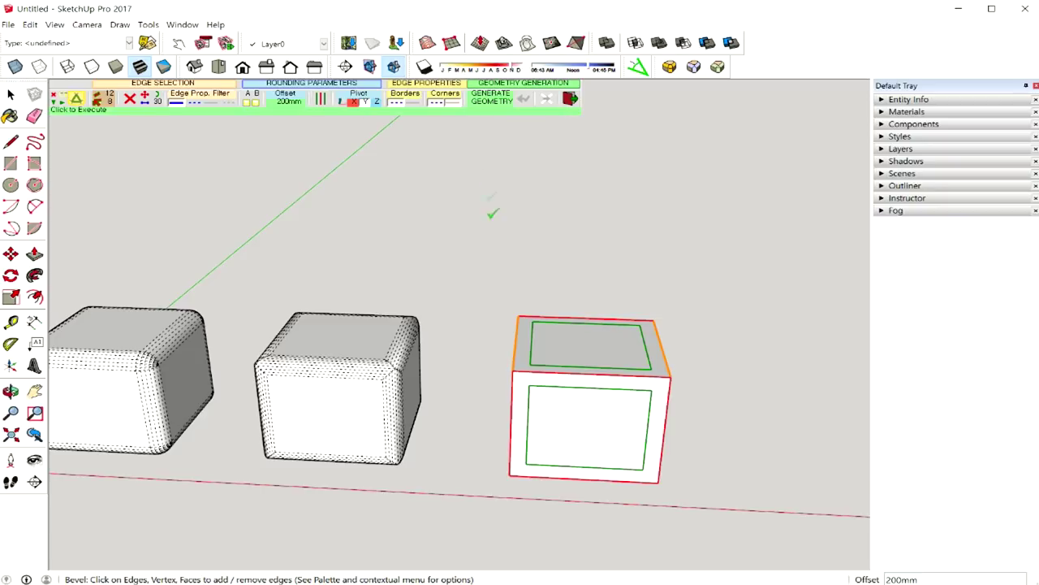
{"action": "middle_click_drag", "start_coordinate": [605, 275], "coordinate": [543, 271]}
{"action": "mouse_move", "coordinate": [626, 284]}
{"action": "middle_mouse_down"}
{"action": "mouse_move", "coordinate": [554, 285]}
{"action": "mouse_move", "coordinate": [557, 304]}
{"action": "mouse_move", "coordinate": [495, 309]}
{"action": "mouse_move", "coordinate": [494, 321]}
{"action": "middle_mouse_up"}
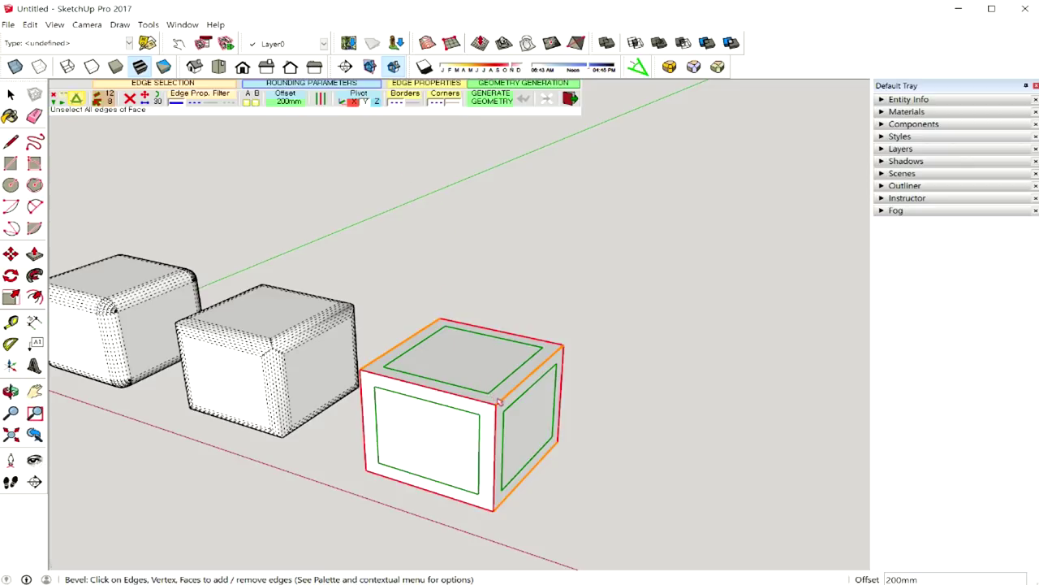
Step: Zoom in on the right box and switch the RoundCorner bevel pivot axis from X to Y
{"action": "scroll", "coordinate": [539, 379], "scroll_direction": "up", "scroll_amount": 1}
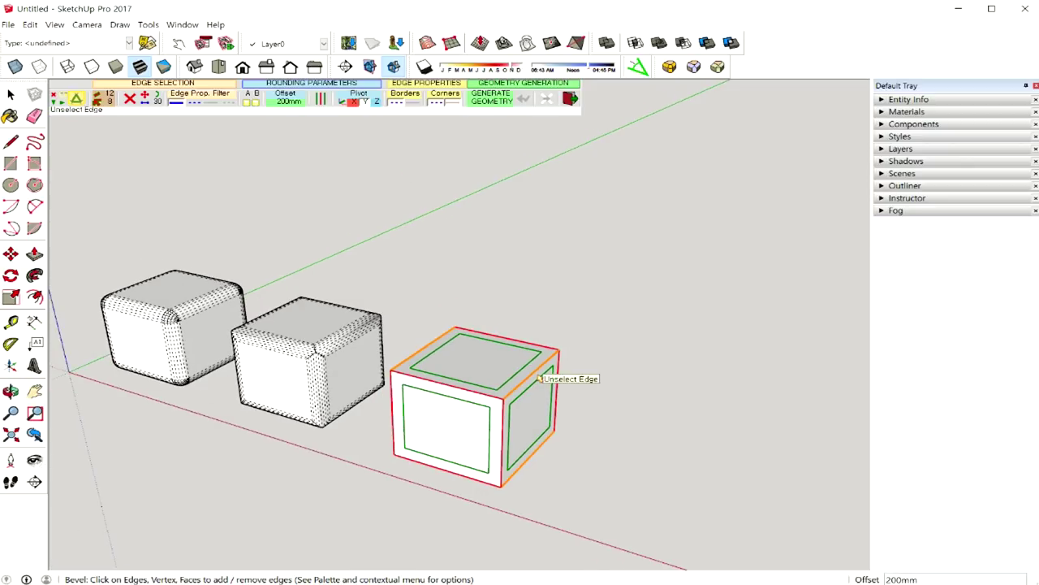
{"action": "scroll", "coordinate": [539, 379], "scroll_direction": "up", "scroll_amount": 1}
{"action": "scroll", "coordinate": [539, 378], "scroll_direction": "up", "scroll_amount": 2}
{"action": "scroll", "coordinate": [539, 378], "scroll_direction": "up", "scroll_amount": 2}
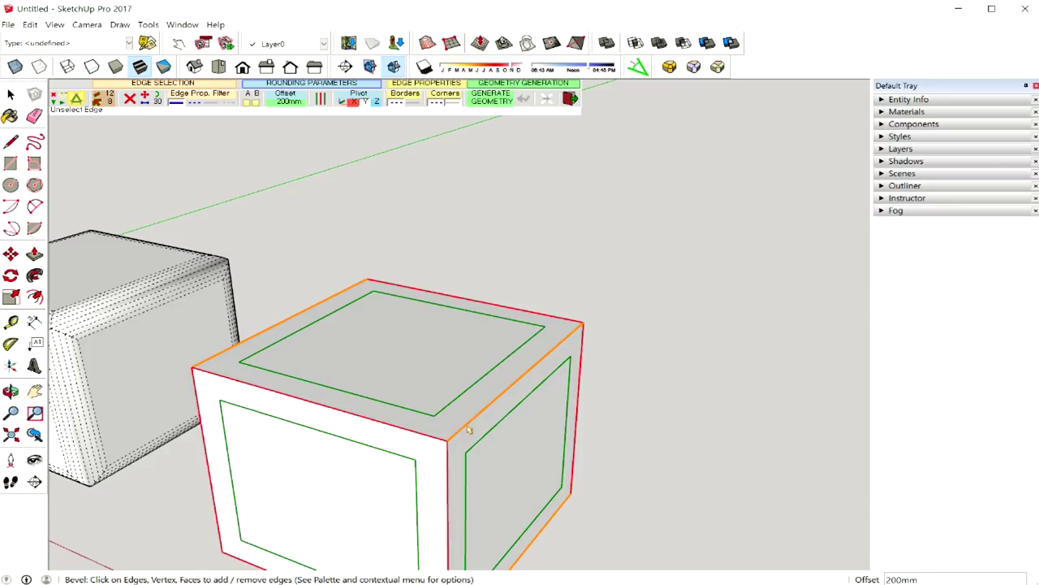
{"action": "mouse_move", "coordinate": [563, 354]}
{"action": "middle_mouse_down"}
{"action": "mouse_move", "coordinate": [515, 365]}
{"action": "mouse_move", "coordinate": [513, 397]}
{"action": "middle_mouse_up"}
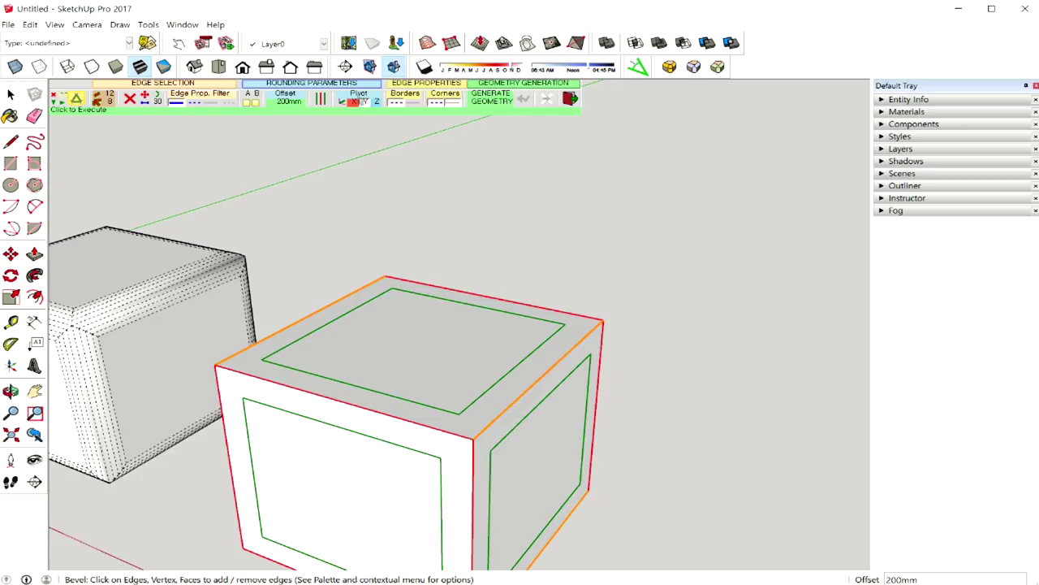
{"action": "left_click", "coordinate": [357, 107]}
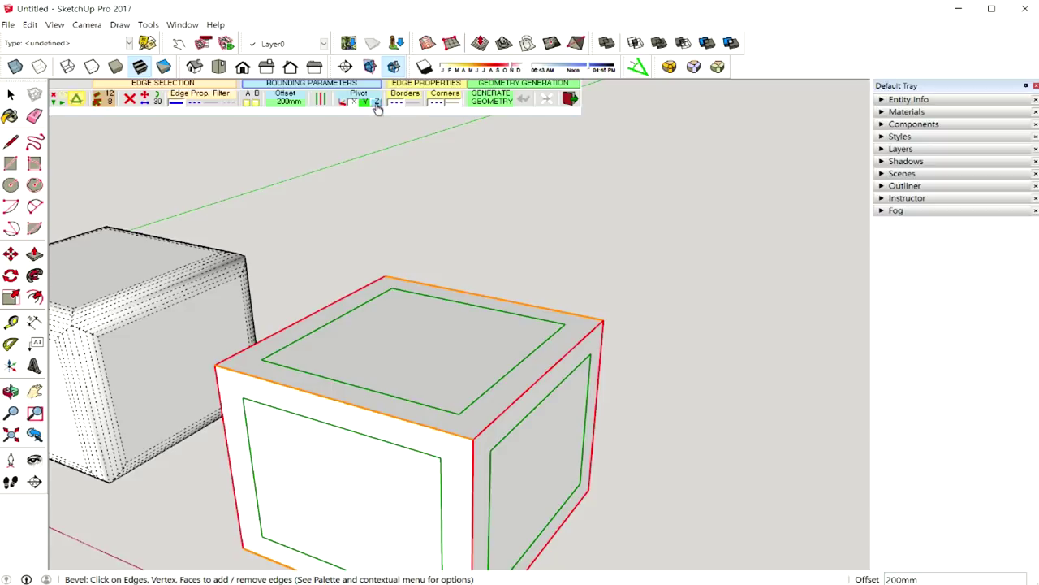
{"action": "left_click", "coordinate": [377, 104]}
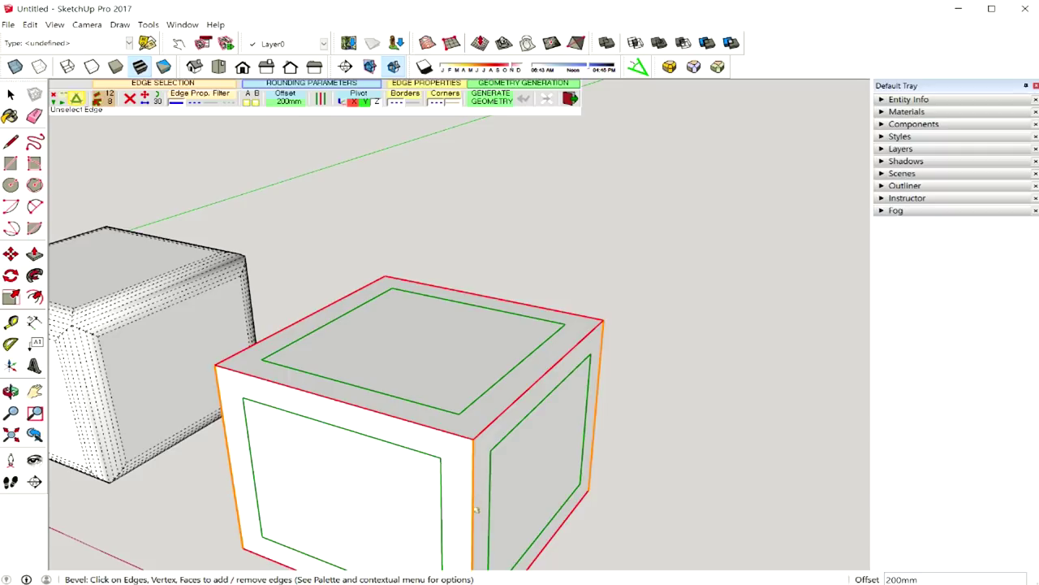
Step: Orbit around the right box to check its marked edges and start generating the bevel
{"action": "scroll", "coordinate": [599, 429], "scroll_direction": "down", "scroll_amount": 2}
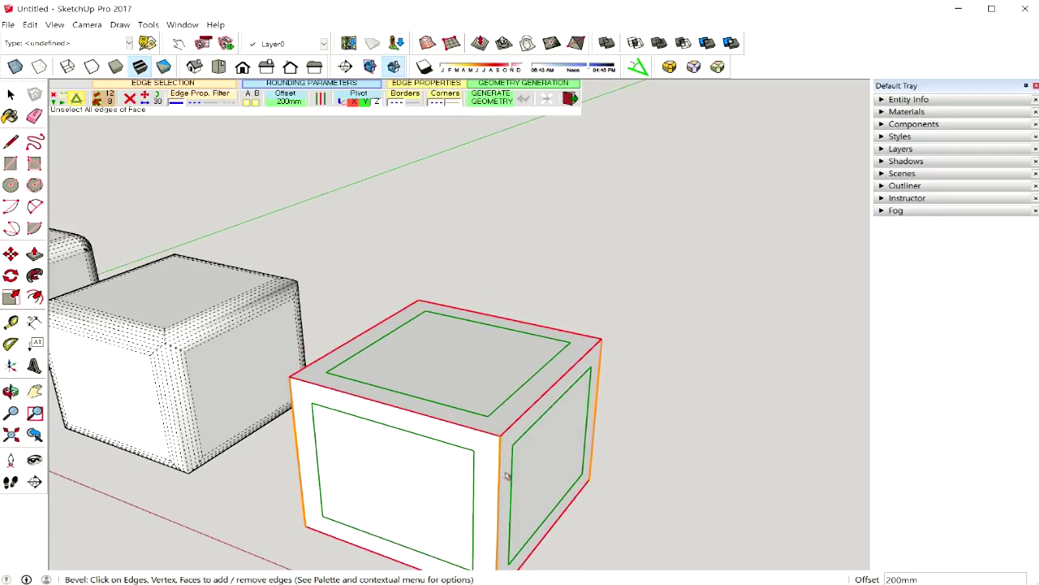
{"action": "middle_click_drag", "start_coordinate": [561, 455], "coordinate": [465, 449]}
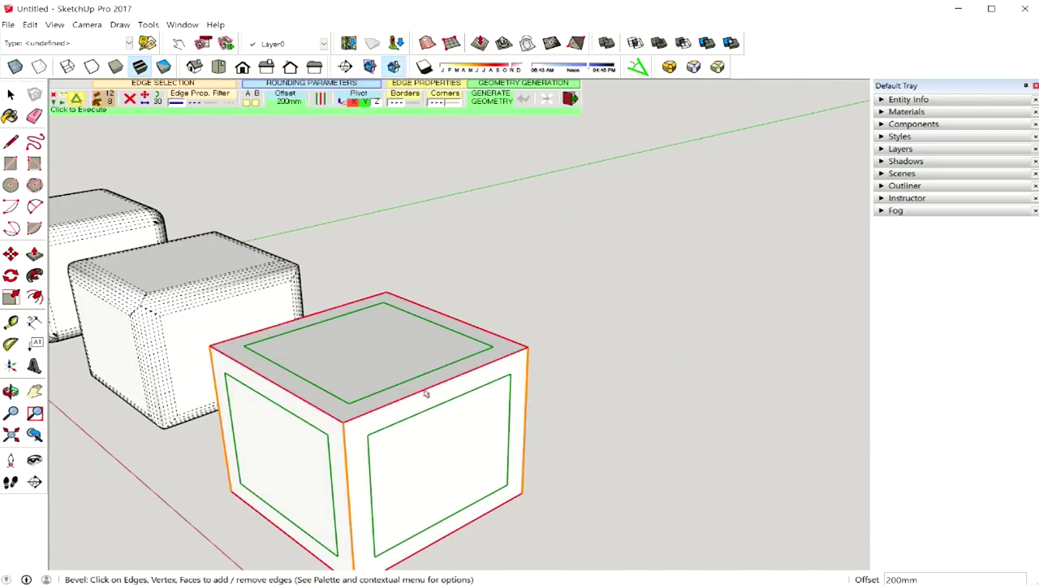
{"action": "middle_click_drag", "start_coordinate": [438, 438], "coordinate": [512, 432]}
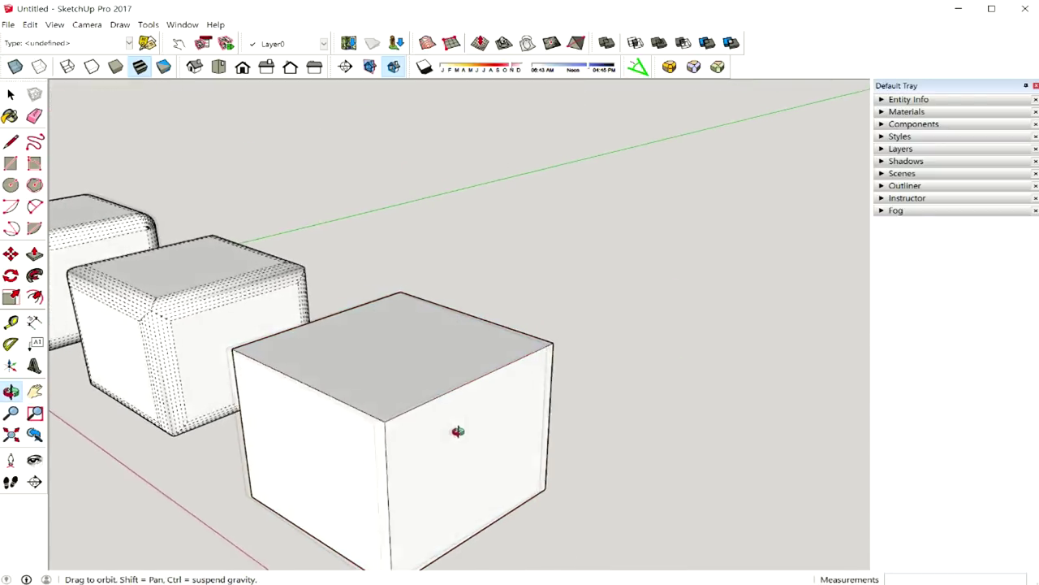
{"action": "left_click", "coordinate": [633, 470]}
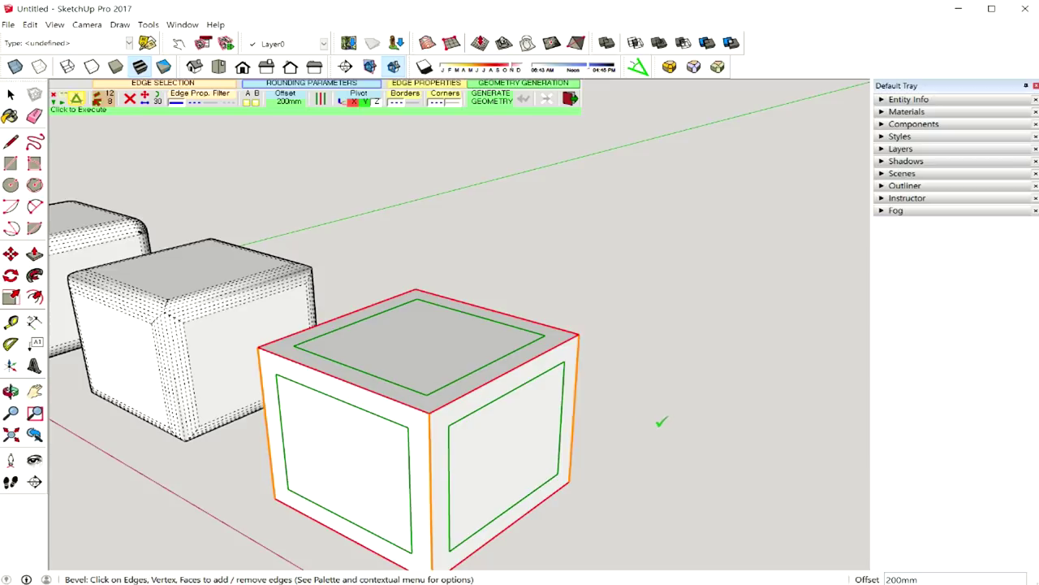
{"action": "left_click", "coordinate": [658, 420]}
Step: View the three finished boxes, then select the Sharp corners in 3D tool
{"action": "mouse_move", "coordinate": [409, 419]}
{"action": "middle_mouse_down"}
{"action": "mouse_move", "coordinate": [628, 404]}
{"action": "mouse_move", "coordinate": [448, 427]}
{"action": "mouse_move", "coordinate": [367, 402]}
{"action": "middle_mouse_up"}
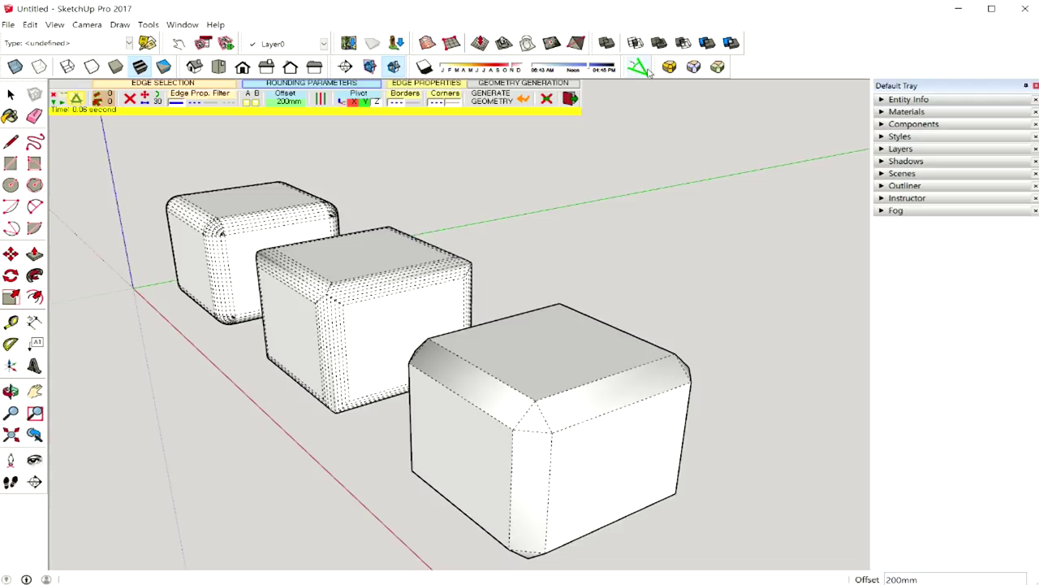
{"action": "left_click", "coordinate": [670, 67]}
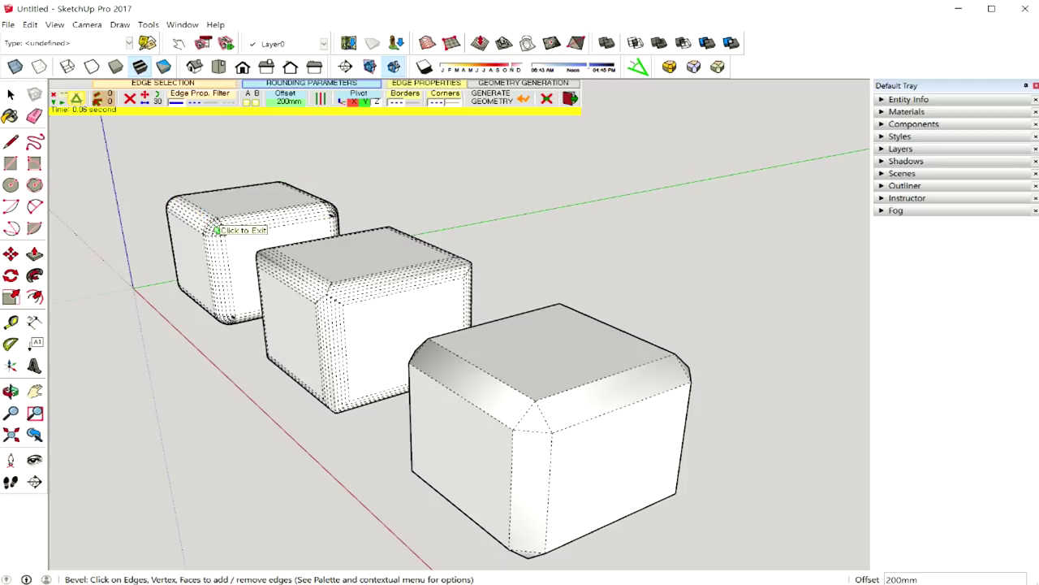
{"action": "left_click", "coordinate": [690, 68]}
{"action": "mouse_move", "coordinate": [340, 303]}
{"action": "middle_mouse_down"}
{"action": "mouse_move", "coordinate": [343, 292]}
{"action": "mouse_move", "coordinate": [529, 283]}
{"action": "middle_mouse_up"}
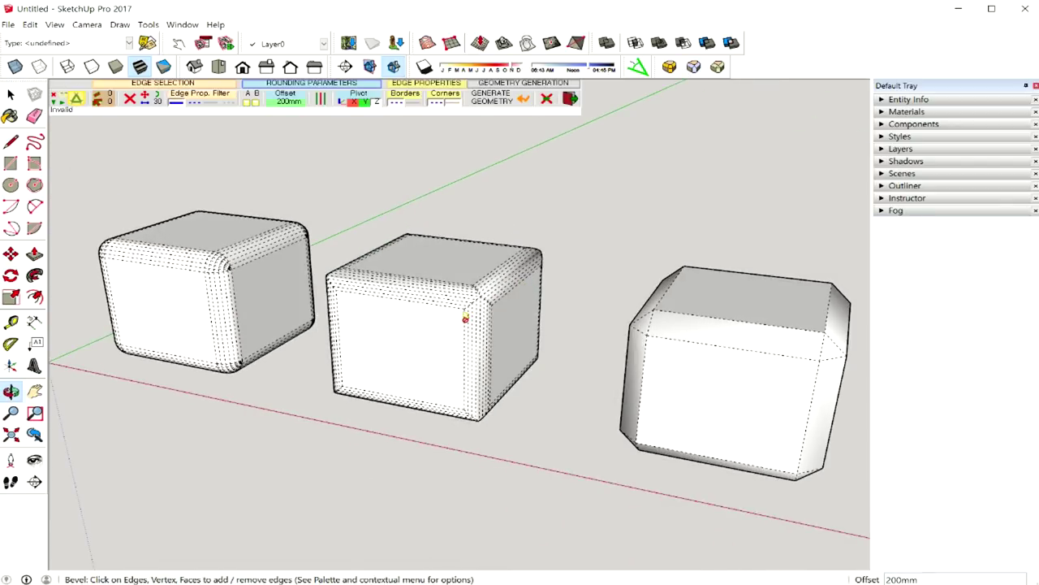
{"action": "scroll", "coordinate": [467, 320], "scroll_direction": "up", "scroll_amount": 3}
{"action": "scroll", "coordinate": [468, 320], "scroll_direction": "up", "scroll_amount": 1}
{"action": "scroll", "coordinate": [492, 317], "scroll_direction": "up", "scroll_amount": 2}
{"action": "middle_click_drag", "start_coordinate": [447, 297], "coordinate": [469, 302]}
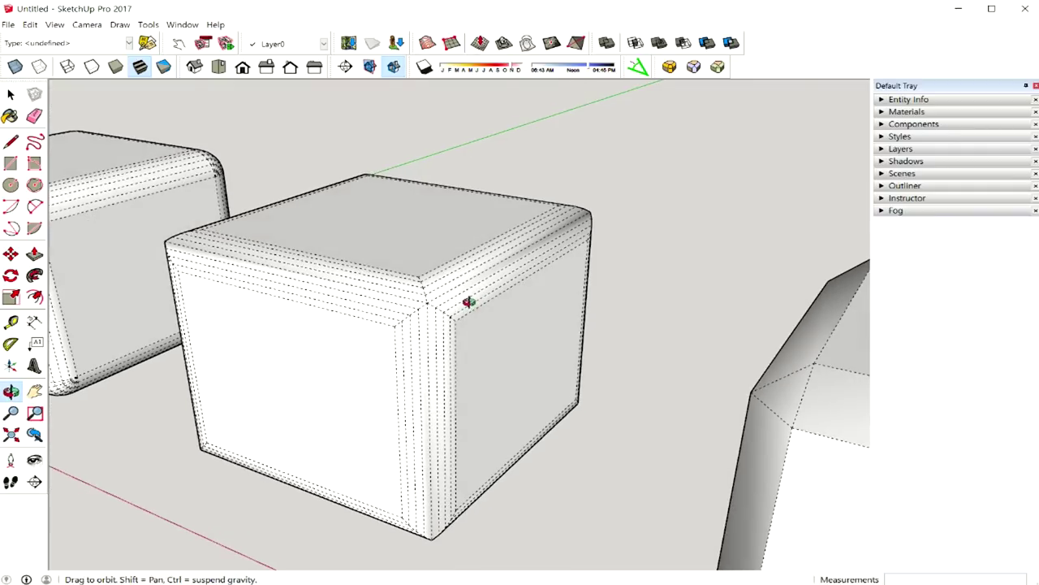
{"action": "middle_click_drag", "start_coordinate": [426, 300], "coordinate": [493, 308]}
{"action": "scroll", "coordinate": [597, 337], "scroll_direction": "down", "scroll_amount": 3}
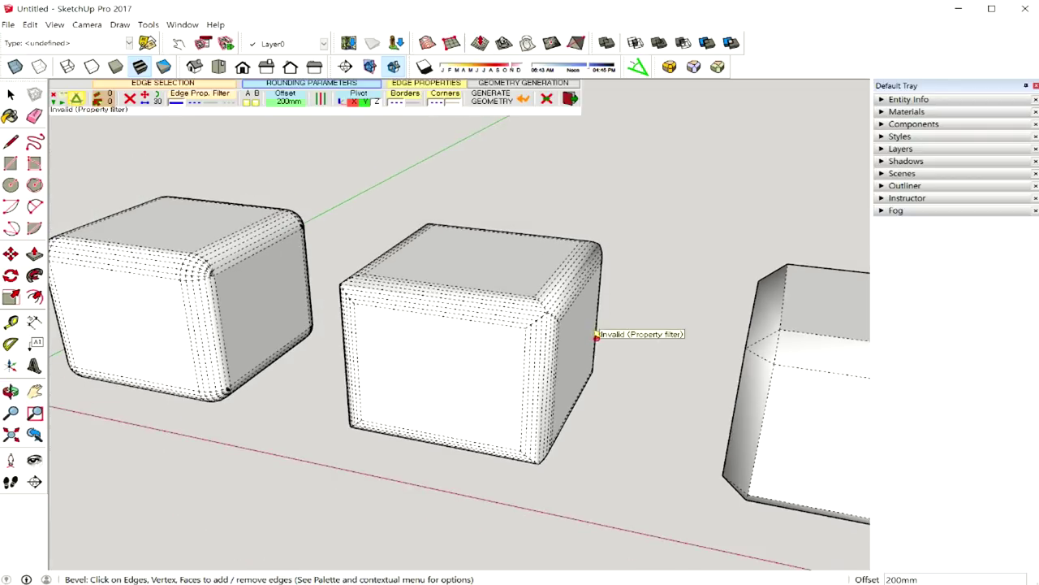
{"action": "middle_click_drag", "start_coordinate": [596, 336], "coordinate": [563, 328]}
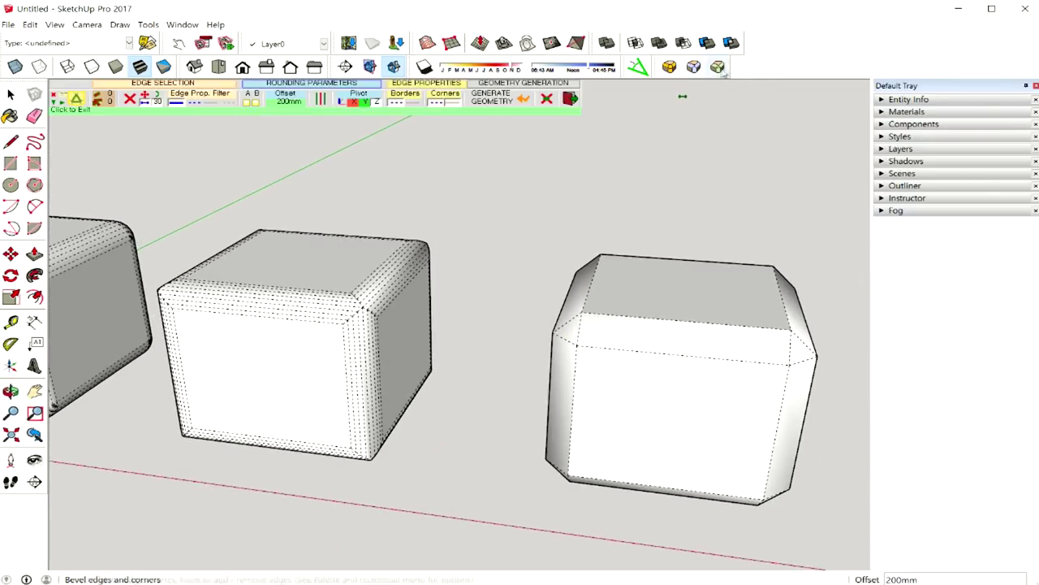
{"action": "mouse_move", "coordinate": [739, 290]}
{"action": "middle_mouse_down"}
{"action": "mouse_move", "coordinate": [662, 321]}
{"action": "mouse_move", "coordinate": [703, 322]}
{"action": "middle_mouse_up"}
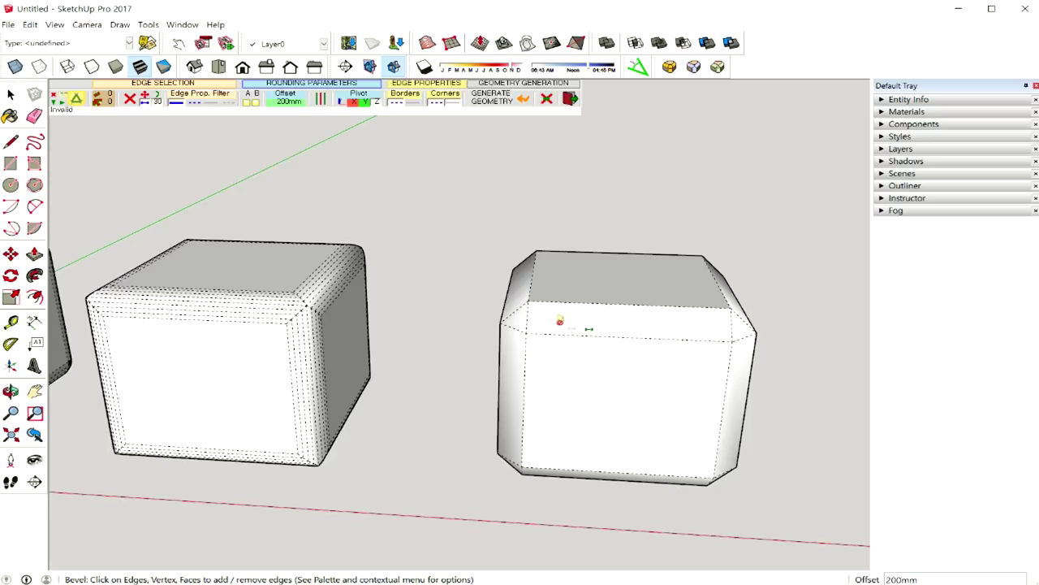
{"action": "middle_click_drag", "start_coordinate": [600, 322], "coordinate": [704, 311]}
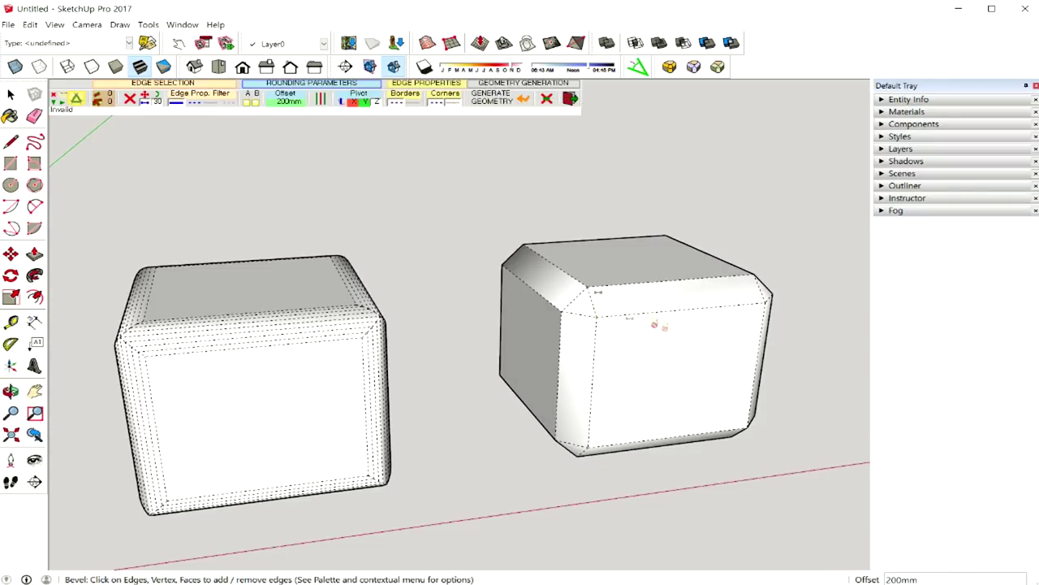
{"action": "middle_click_drag", "start_coordinate": [662, 325], "coordinate": [574, 318]}
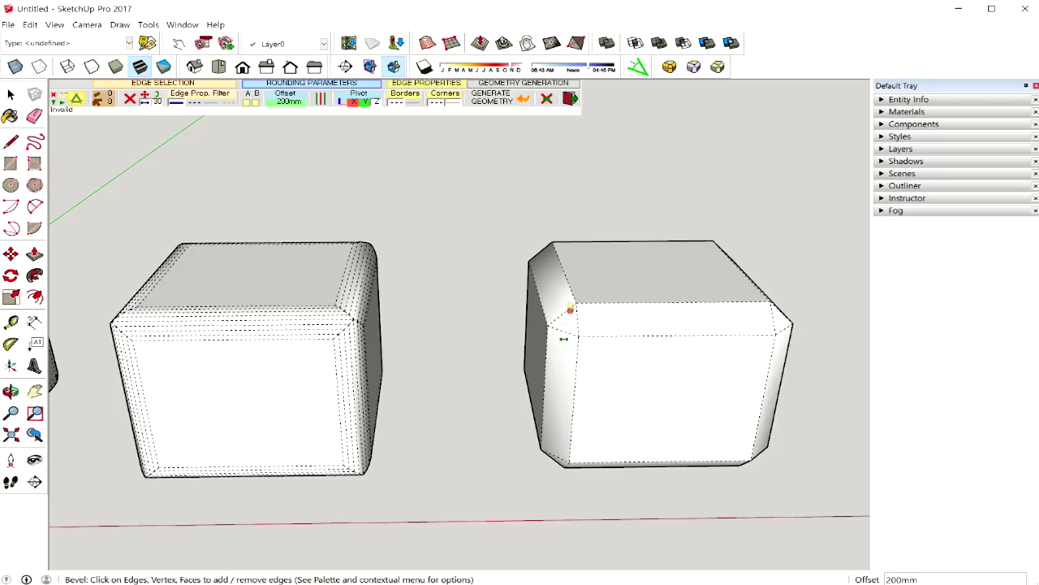
{"action": "scroll", "coordinate": [576, 322], "scroll_direction": "up", "scroll_amount": 1}
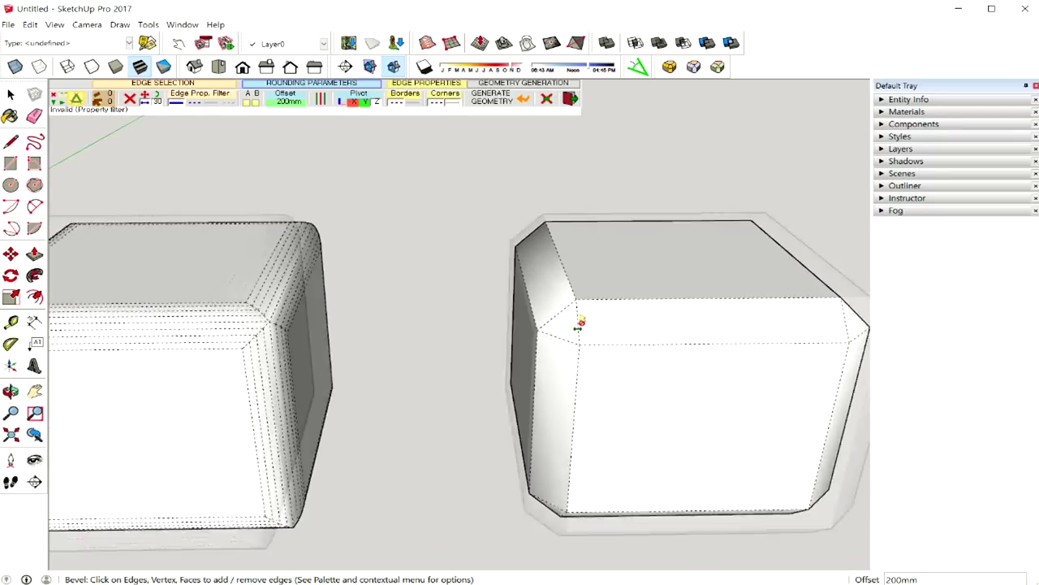
{"action": "scroll", "coordinate": [579, 322], "scroll_direction": "up", "scroll_amount": 1}
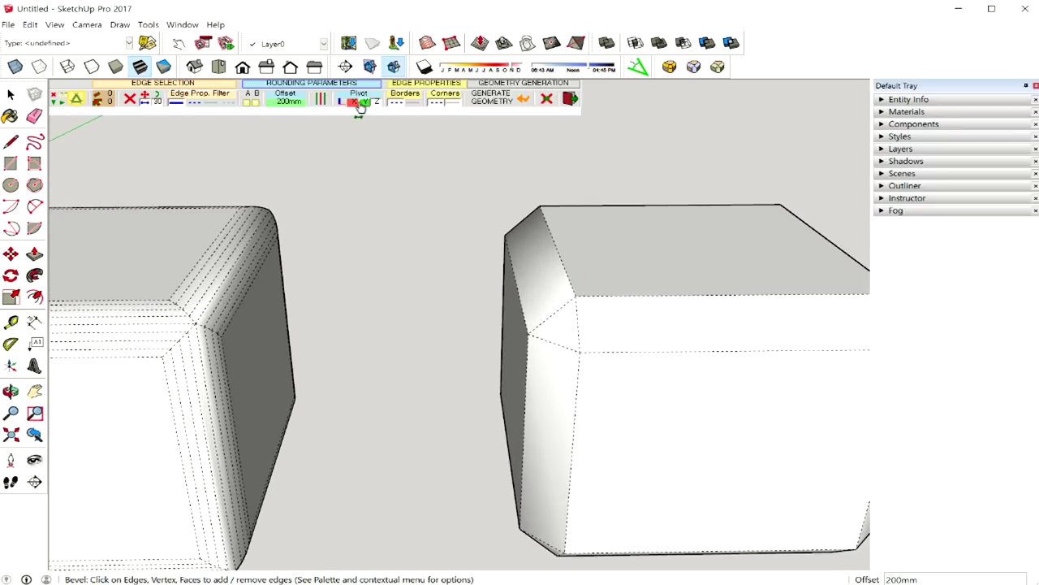
{"action": "left_click", "coordinate": [367, 103]}
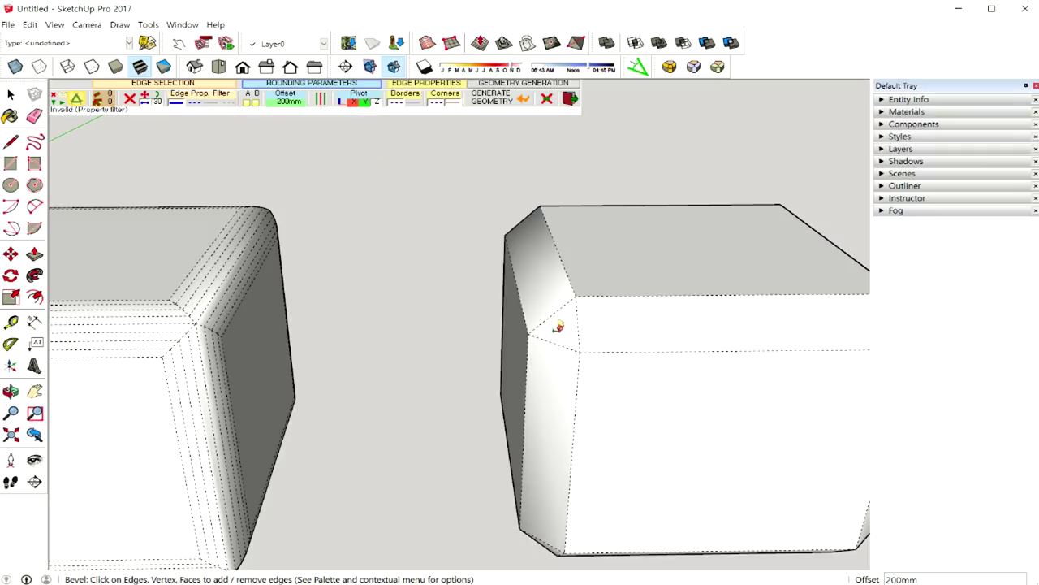
{"action": "mouse_move", "coordinate": [562, 346]}
{"action": "middle_mouse_down"}
{"action": "mouse_move", "coordinate": [557, 317]}
{"action": "mouse_move", "coordinate": [525, 332]}
{"action": "middle_mouse_up"}
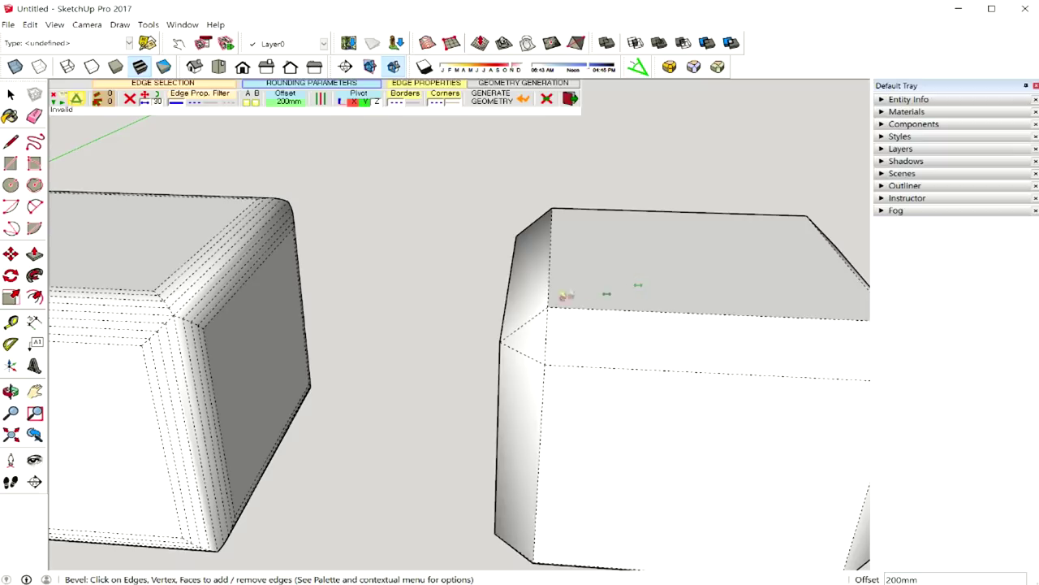
{"action": "scroll", "coordinate": [513, 306], "scroll_direction": "down", "scroll_amount": 3}
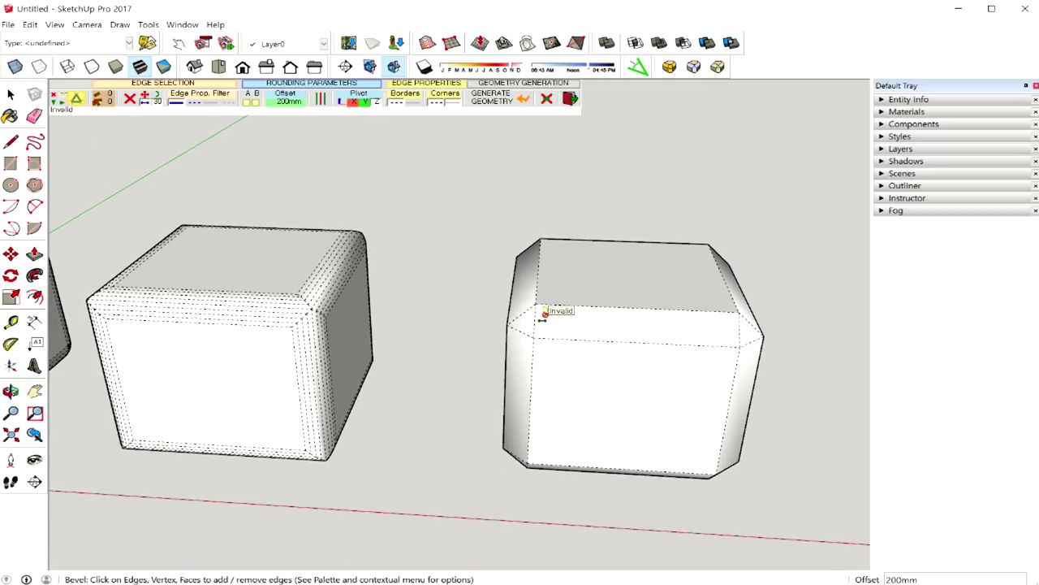
Step: Set the bevel pivot to Y, select the third box's front face, and return to edge bevelling
{"action": "middle_click_drag", "start_coordinate": [553, 312], "coordinate": [611, 317]}
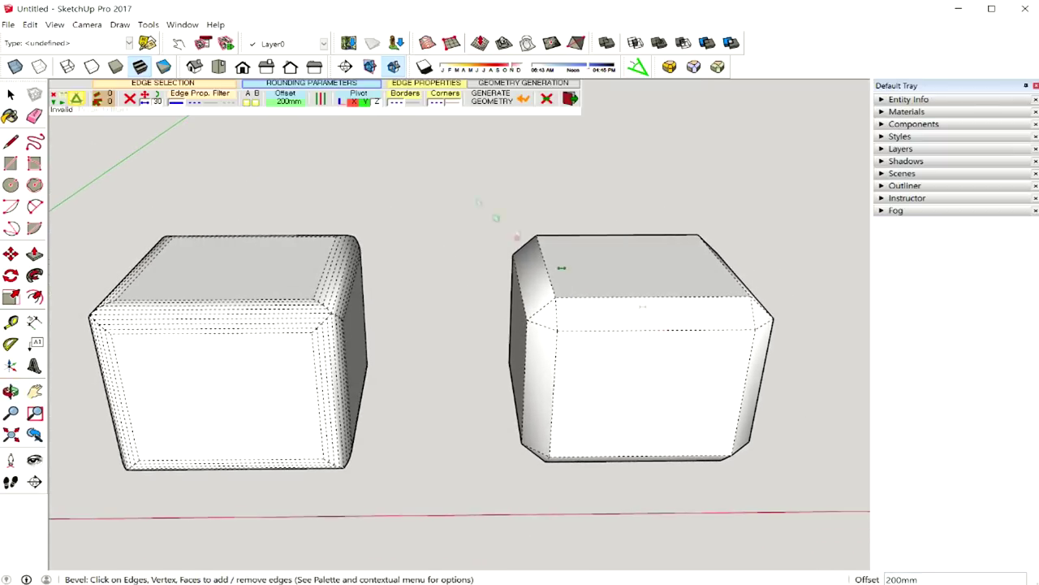
{"action": "left_click", "coordinate": [363, 104]}
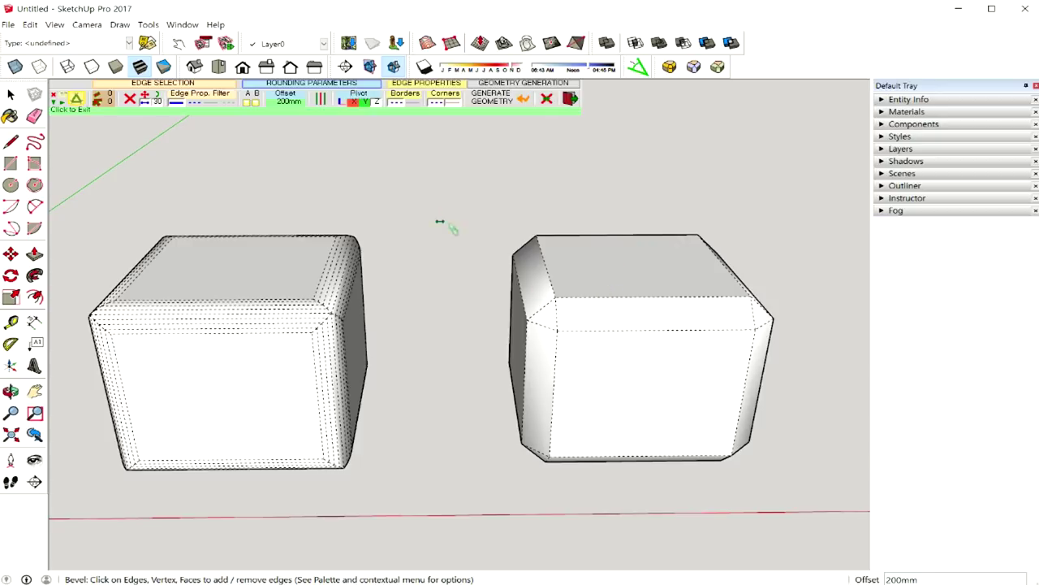
{"action": "middle_click_drag", "start_coordinate": [475, 255], "coordinate": [467, 257]}
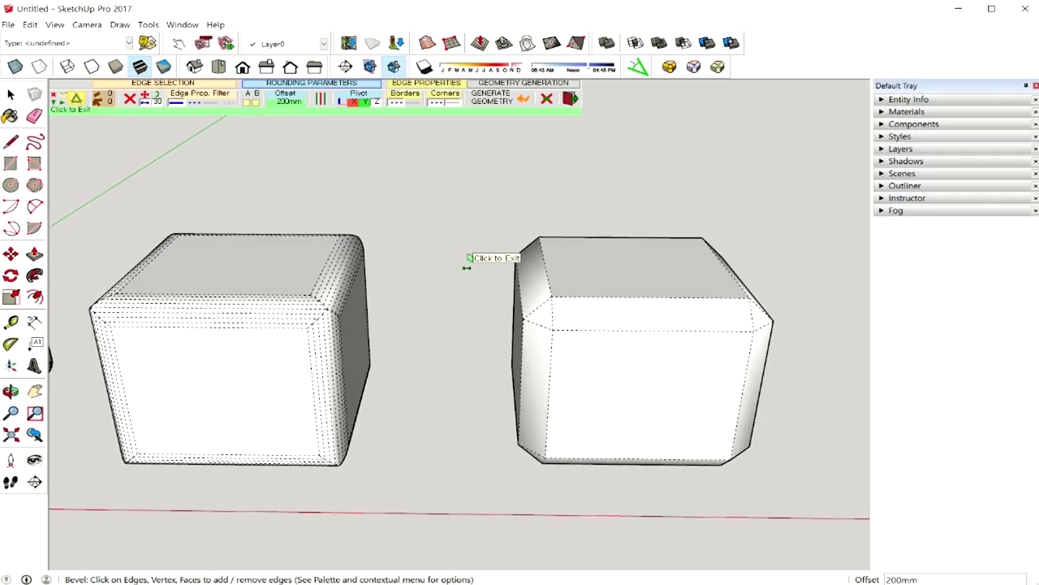
{"action": "scroll", "coordinate": [466, 254], "scroll_direction": "down", "scroll_amount": 3}
{"action": "middle_click_drag", "start_coordinate": [467, 268], "coordinate": [541, 288]}
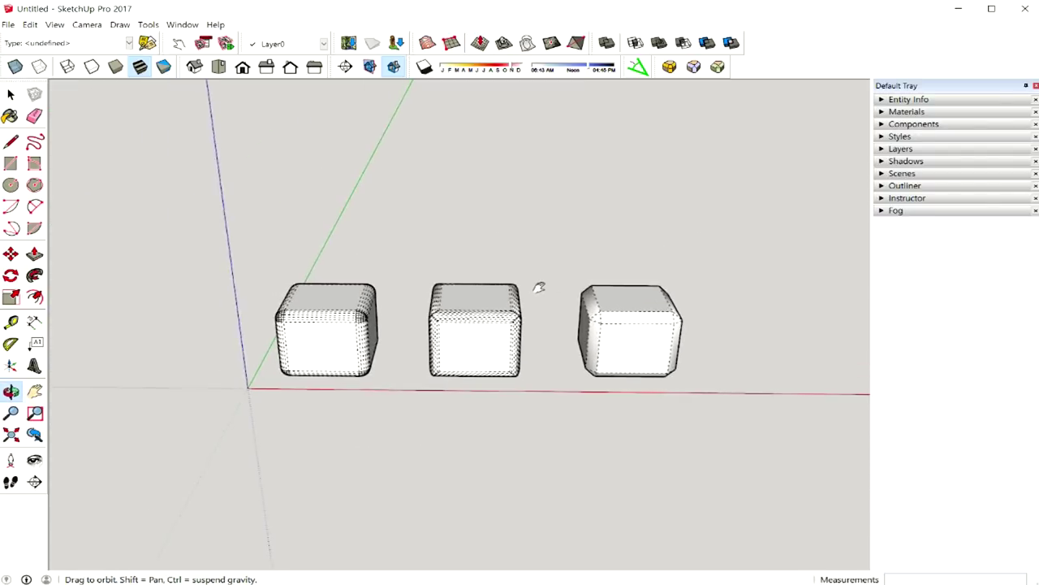
{"action": "left_click", "coordinate": [616, 339]}
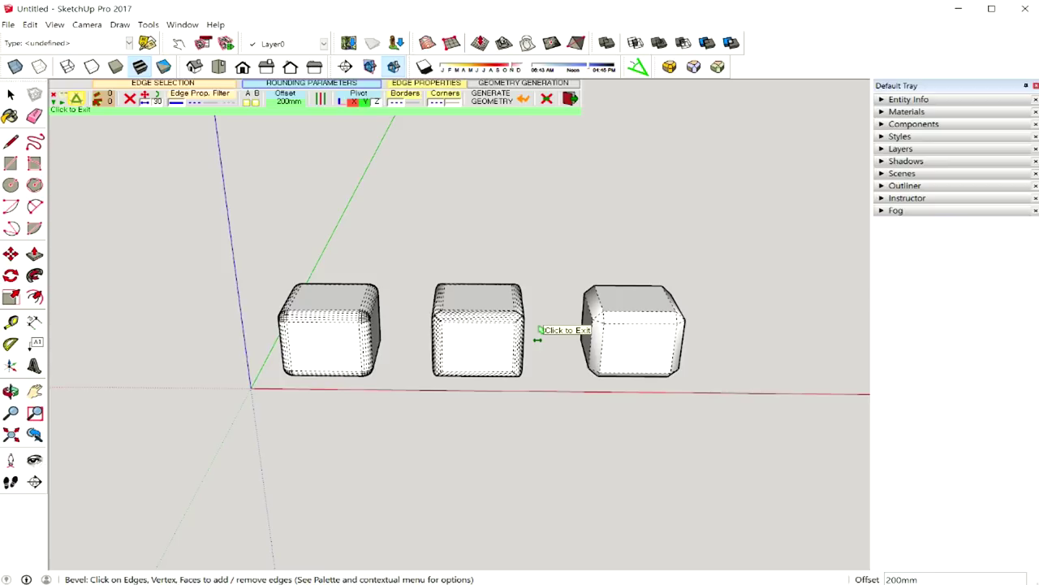
{"action": "middle_click_drag", "start_coordinate": [537, 340], "coordinate": [571, 344], "text": "shift"}
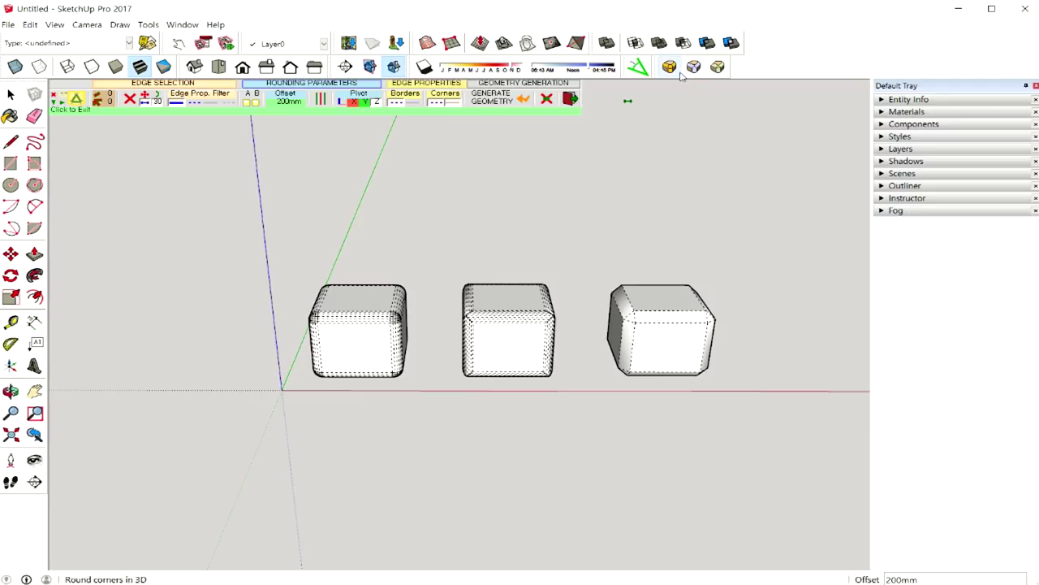
{"action": "left_click", "coordinate": [704, 73]}
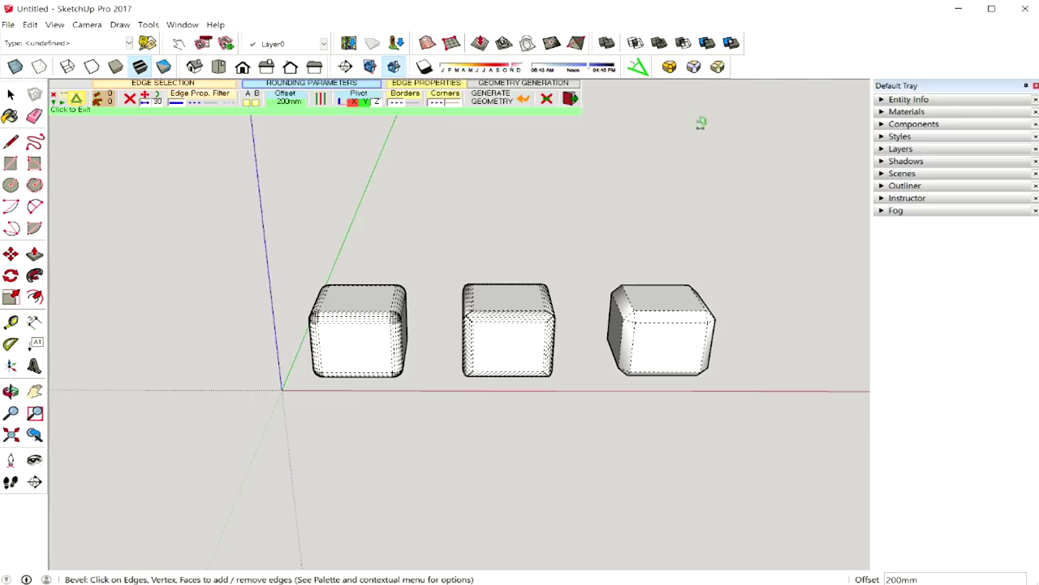
Step: Frame all three boxes and switch to the Front standard view
{"action": "middle_click_drag", "start_coordinate": [581, 302], "coordinate": [551, 264]}
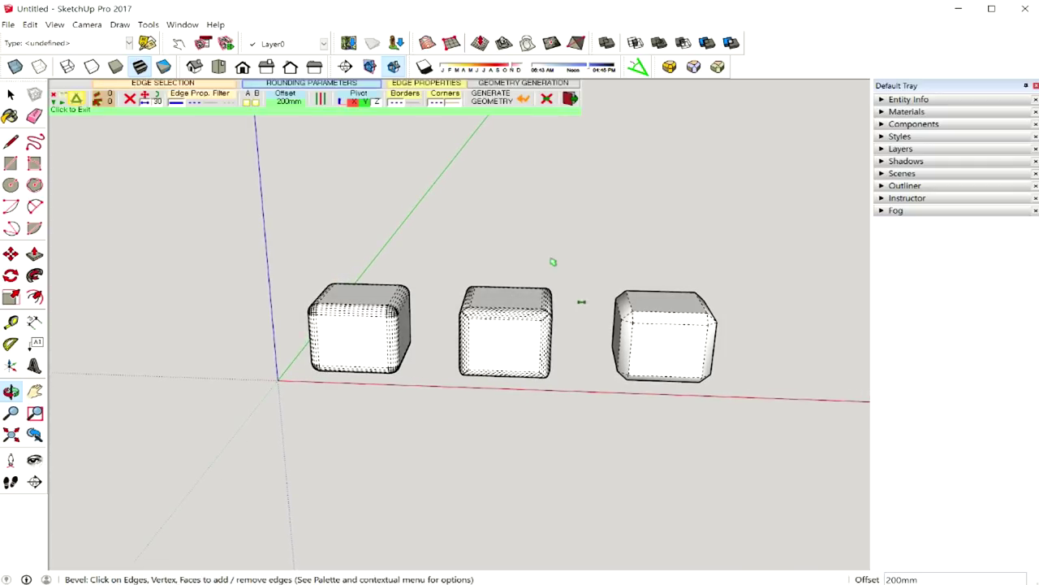
{"action": "middle_click_drag", "start_coordinate": [552, 263], "coordinate": [558, 255]}
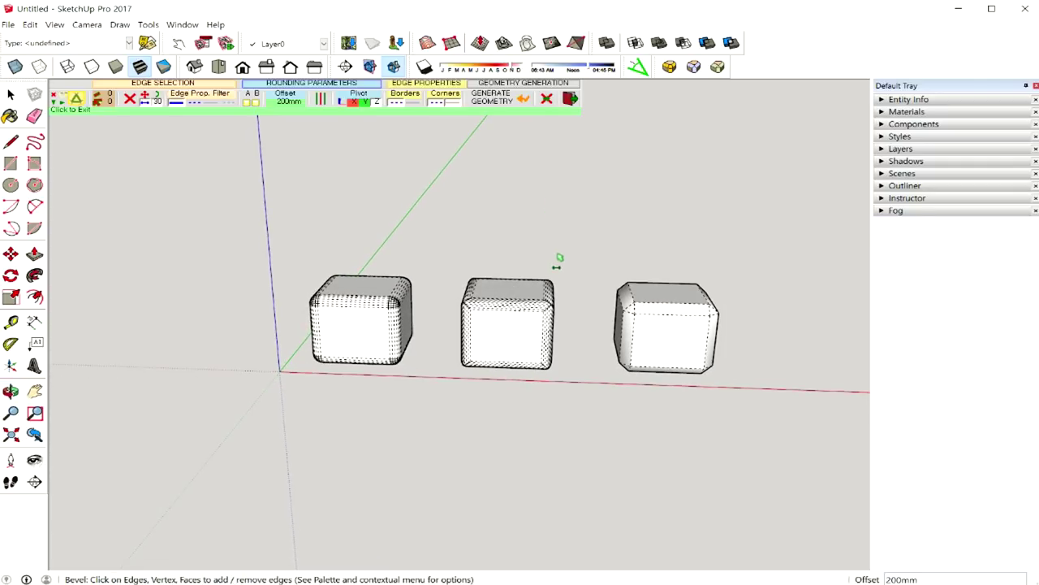
{"action": "scroll", "coordinate": [557, 260], "scroll_direction": "down", "scroll_amount": 3}
{"action": "scroll", "coordinate": [557, 264], "scroll_direction": "up", "scroll_amount": 3}
{"action": "scroll", "coordinate": [556, 268], "scroll_direction": "up", "scroll_amount": 2}
{"action": "middle_click_drag", "start_coordinate": [556, 270], "coordinate": [561, 234]}
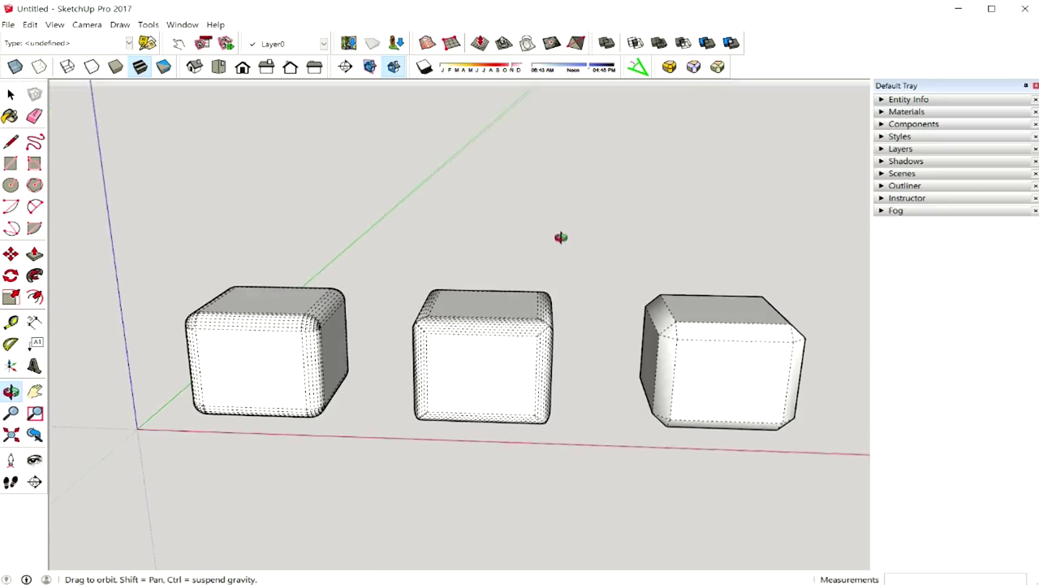
{"action": "left_click", "coordinate": [248, 69]}
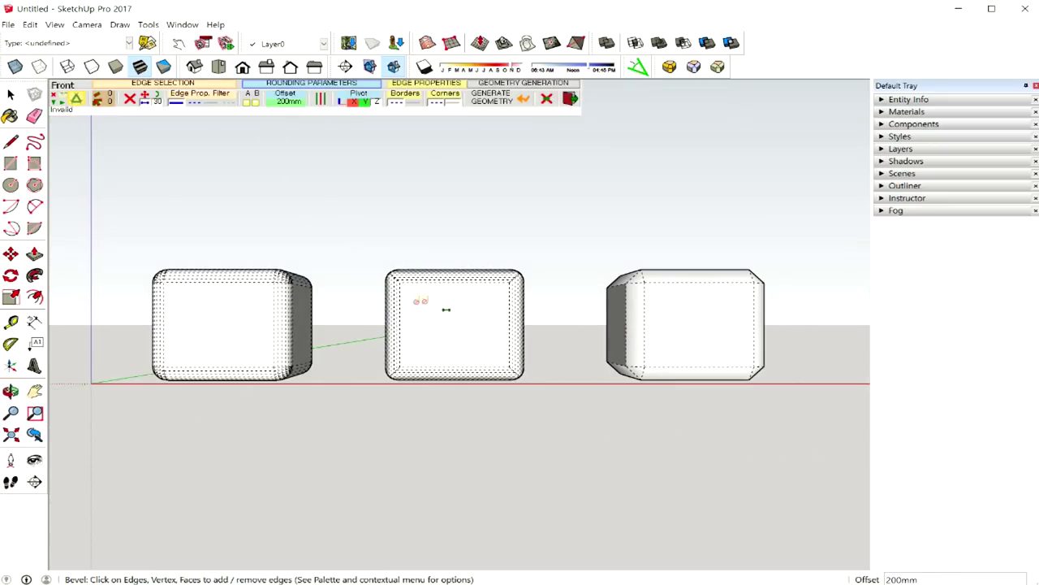
{"action": "middle_click_drag", "start_coordinate": [446, 309], "coordinate": [332, 302]}
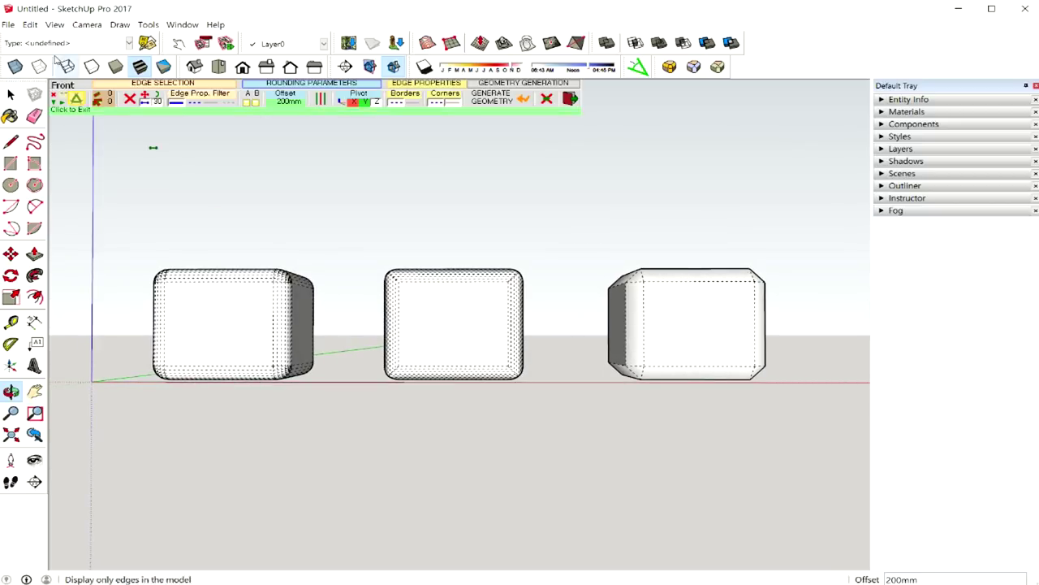
{"action": "left_click", "coordinate": [54, 25]}
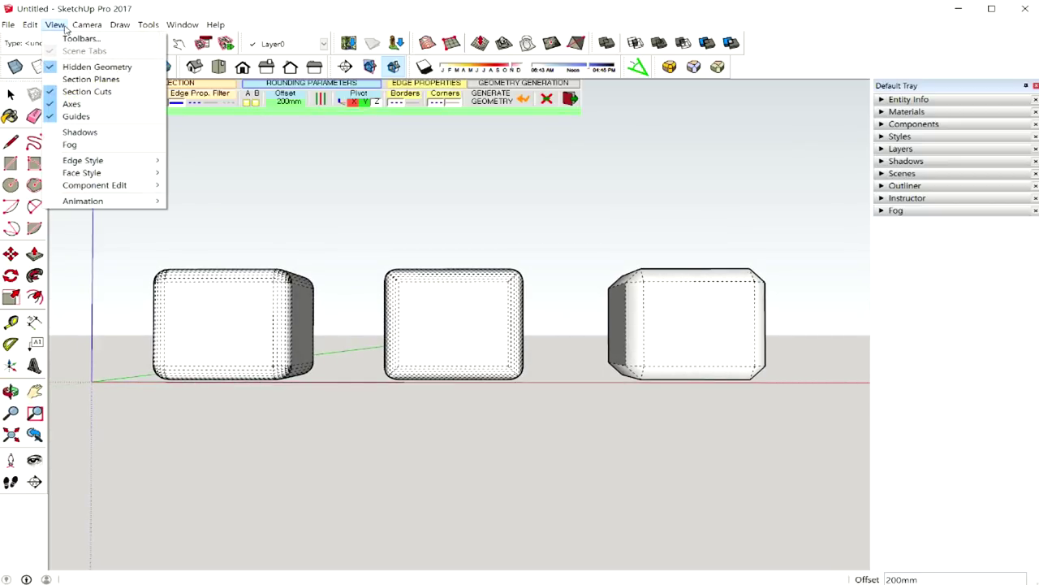
Step: Turn off Hidden Geometry and orbit in close over the smooth boxes
{"action": "left_click", "coordinate": [94, 69]}
{"action": "mouse_move", "coordinate": [367, 259]}
{"action": "middle_mouse_down"}
{"action": "mouse_move", "coordinate": [441, 283]}
{"action": "mouse_move", "coordinate": [452, 326]}
{"action": "mouse_move", "coordinate": [355, 381]}
{"action": "mouse_move", "coordinate": [419, 439]}
{"action": "middle_mouse_up"}
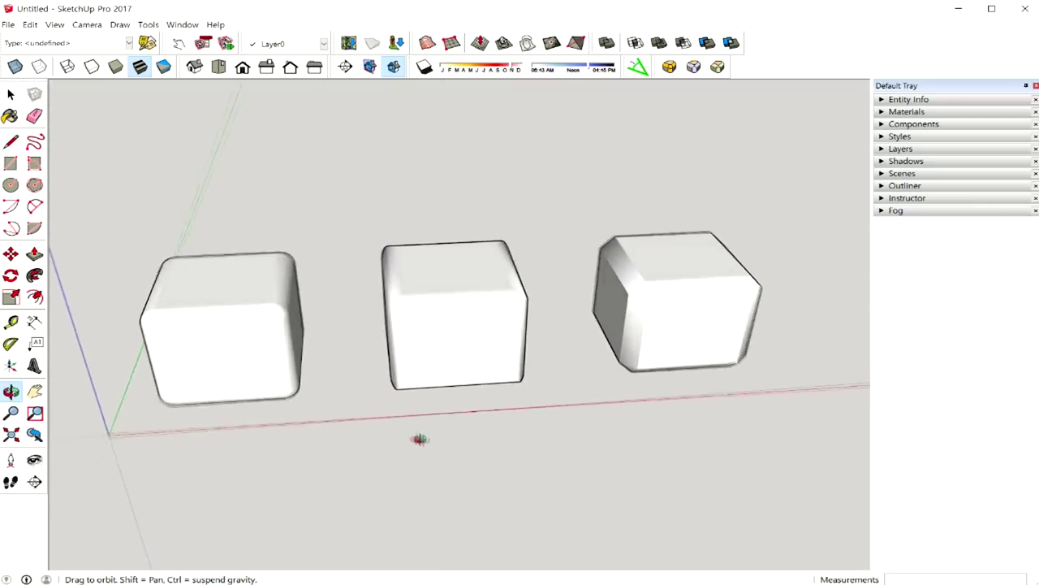
{"action": "scroll", "coordinate": [317, 345], "scroll_direction": "up", "scroll_amount": 3}
{"action": "scroll", "coordinate": [318, 345], "scroll_direction": "up", "scroll_amount": 2}
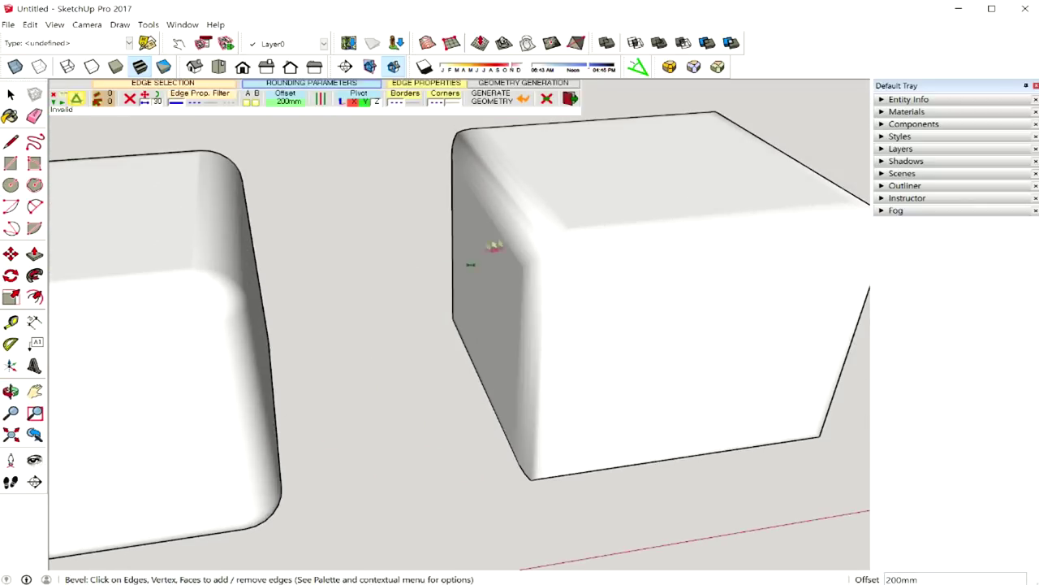
{"action": "mouse_move", "coordinate": [492, 279]}
{"action": "middle_mouse_down"}
{"action": "mouse_move", "coordinate": [379, 290]}
{"action": "mouse_move", "coordinate": [181, 278]}
{"action": "mouse_move", "coordinate": [536, 273]}
{"action": "mouse_move", "coordinate": [574, 257]}
{"action": "mouse_move", "coordinate": [415, 289]}
{"action": "mouse_move", "coordinate": [512, 290]}
{"action": "mouse_move", "coordinate": [513, 259]}
{"action": "middle_mouse_up"}
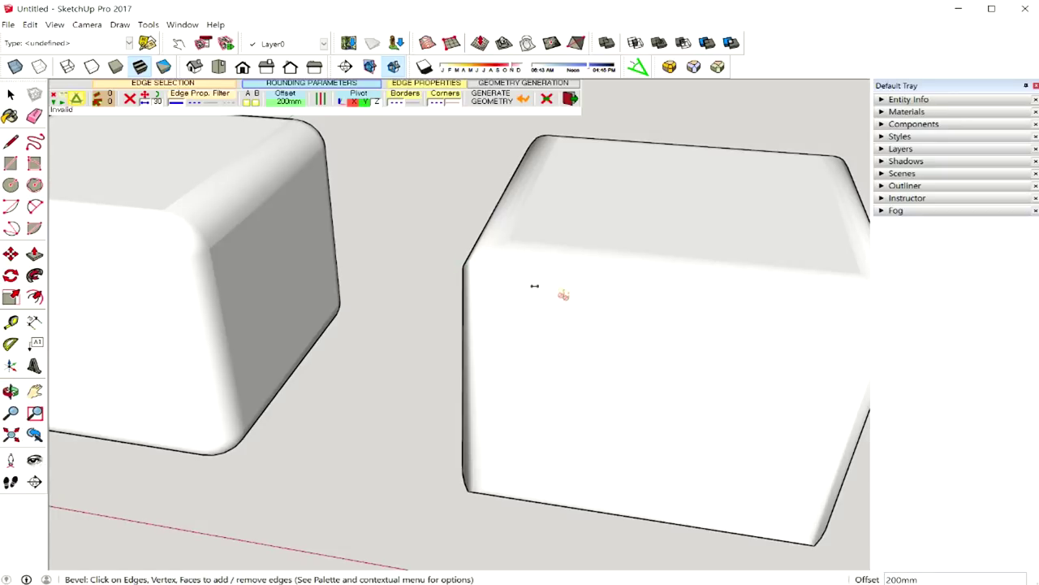
Step: Zoom out and orbit to a near-front view of all three boxes
{"action": "scroll", "coordinate": [546, 290], "scroll_direction": "down", "scroll_amount": 2}
{"action": "scroll", "coordinate": [557, 294], "scroll_direction": "down", "scroll_amount": 2}
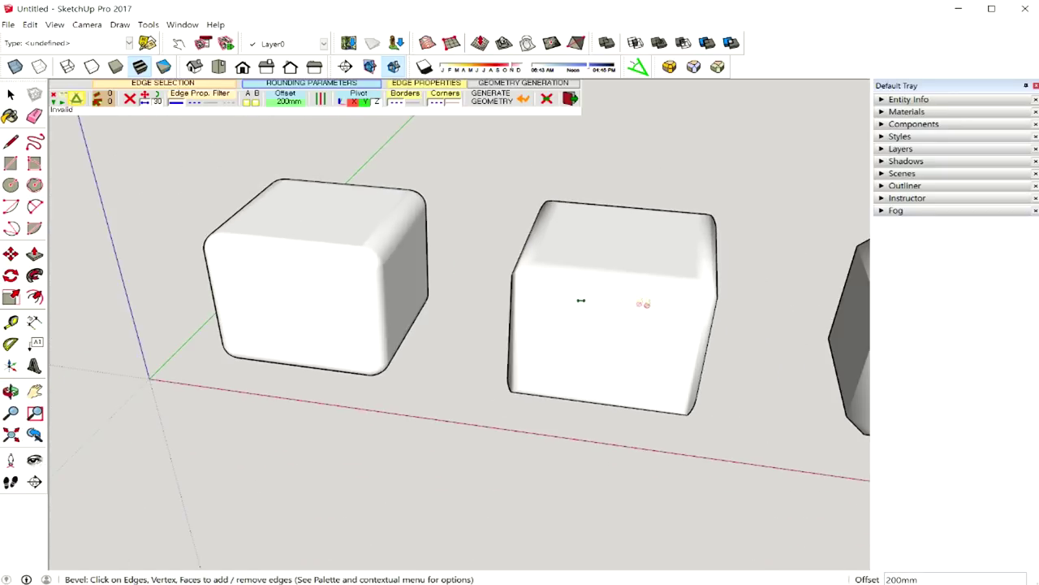
{"action": "middle_click_drag", "start_coordinate": [557, 295], "coordinate": [381, 280]}
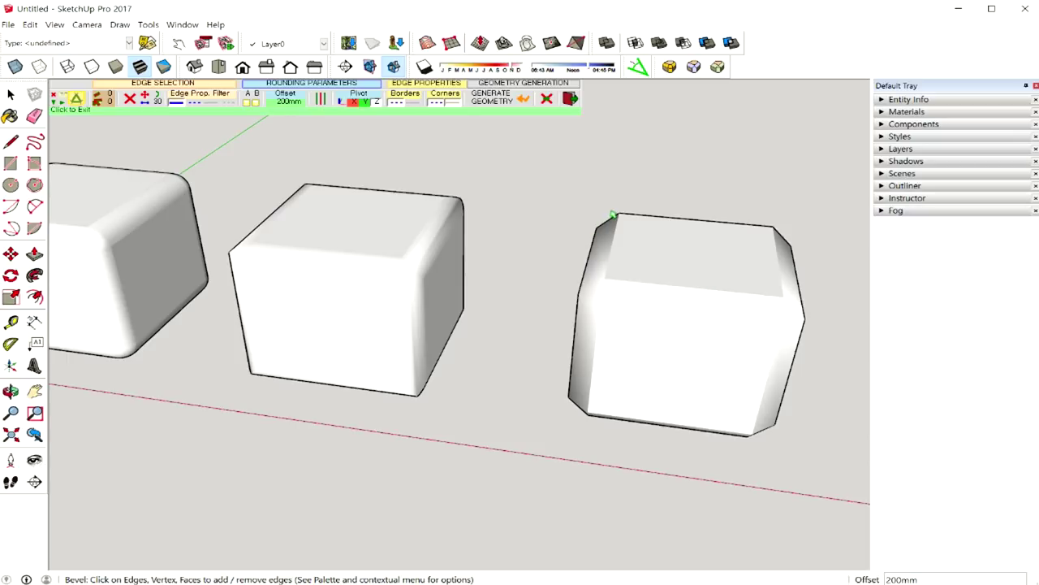
{"action": "mouse_move", "coordinate": [598, 365]}
{"action": "middle_mouse_down"}
{"action": "mouse_move", "coordinate": [699, 320]}
{"action": "mouse_move", "coordinate": [726, 274]}
{"action": "middle_mouse_up"}
{"action": "mouse_move", "coordinate": [613, 290]}
{"action": "middle_mouse_down"}
{"action": "mouse_move", "coordinate": [595, 271]}
{"action": "mouse_move", "coordinate": [626, 267]}
{"action": "middle_mouse_up"}
{"action": "scroll", "coordinate": [626, 268], "scroll_direction": "down", "scroll_amount": 3}
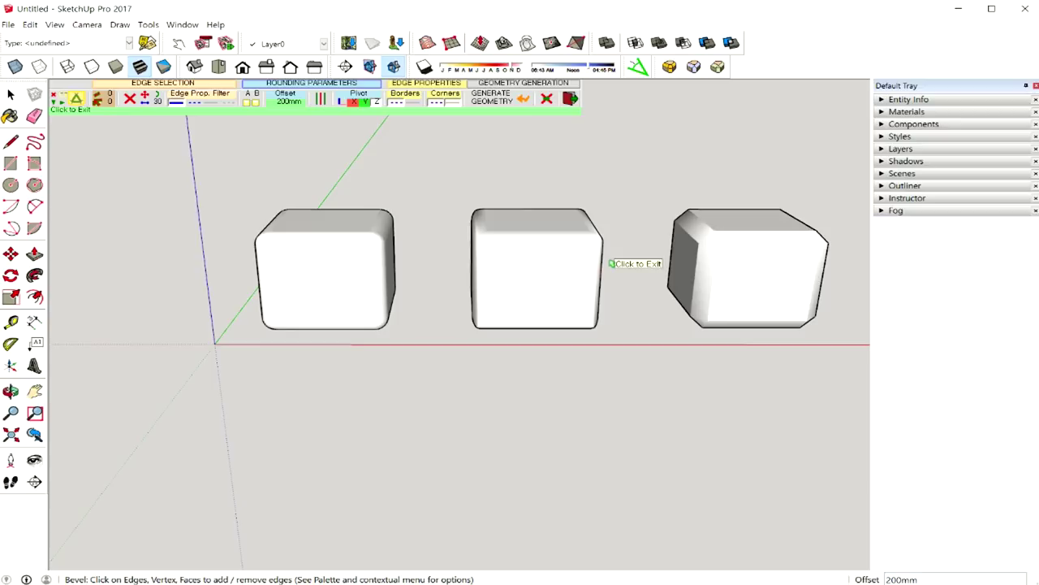
{"action": "left_click", "coordinate": [611, 263]}
{"action": "mouse_move", "coordinate": [619, 255]}
{"action": "middle_mouse_down"}
{"action": "mouse_move", "coordinate": [608, 293]}
{"action": "mouse_move", "coordinate": [563, 324]}
{"action": "middle_mouse_up"}
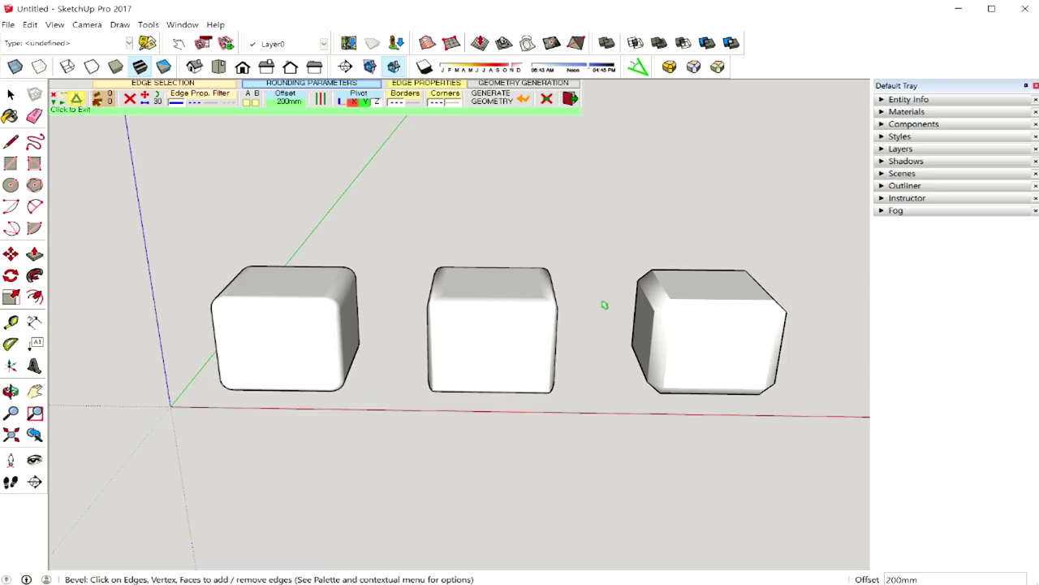
{"action": "middle_click_drag", "start_coordinate": [602, 305], "coordinate": [525, 329]}
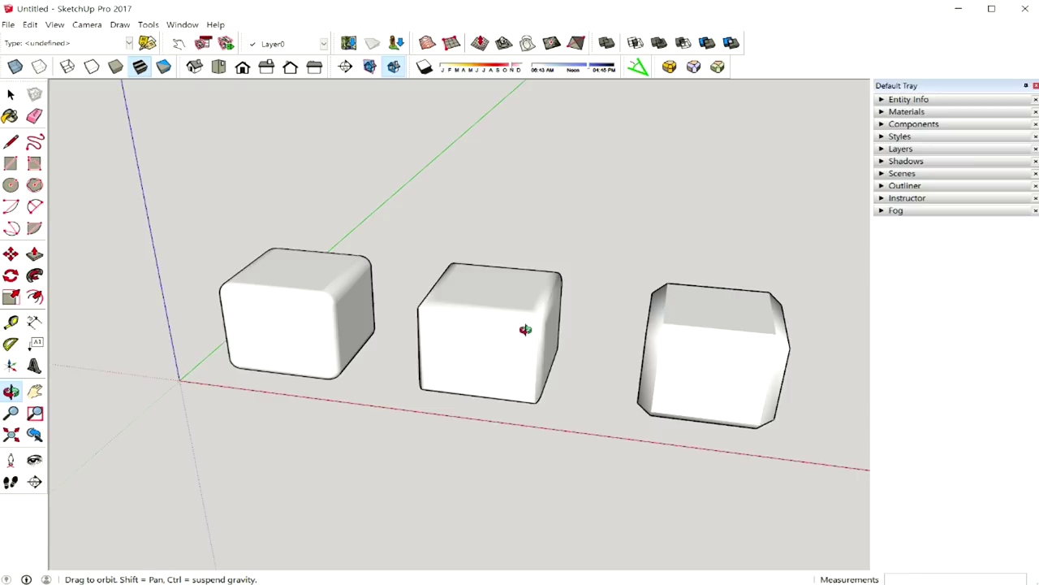